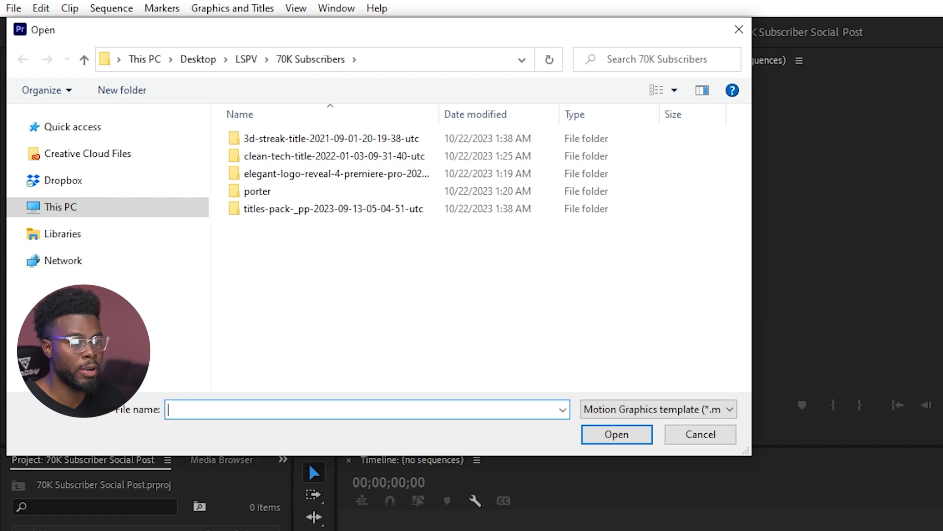
double_click(337, 139)
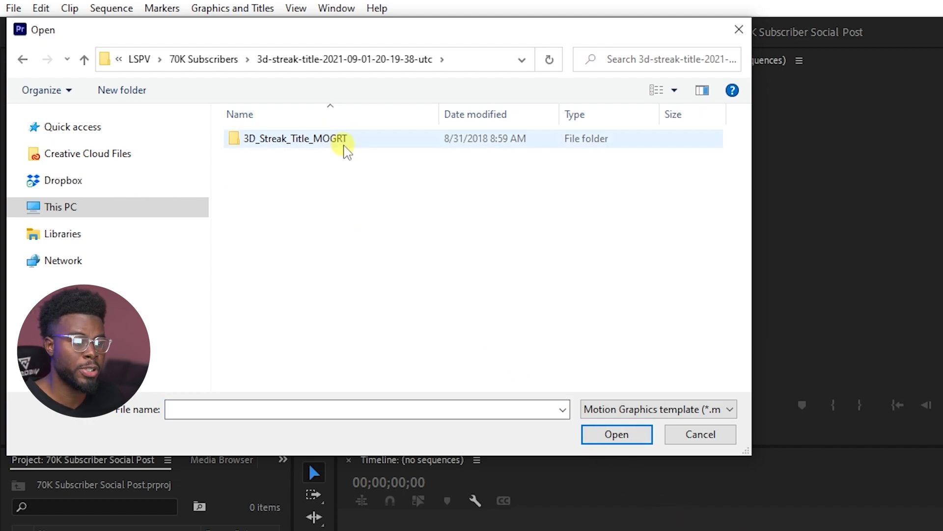
double_click(345, 147)
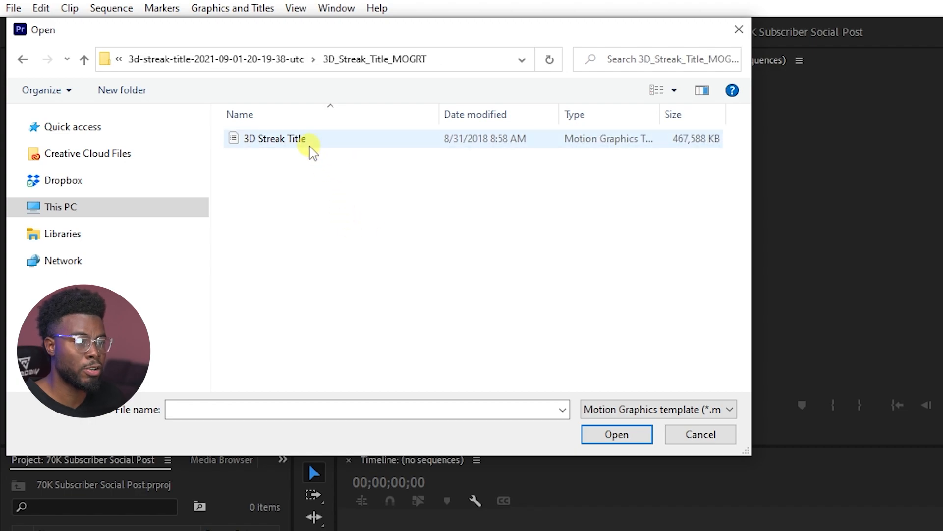
left_click(312, 146)
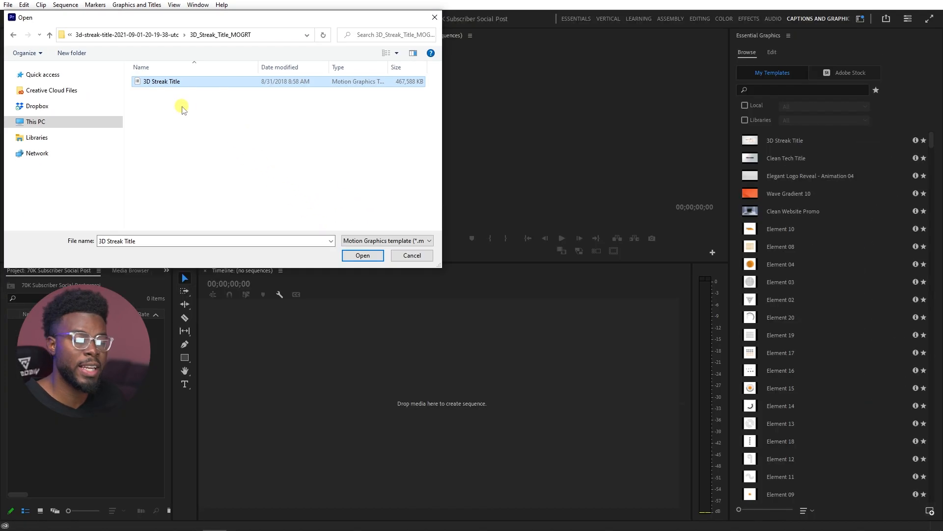
key("Return")
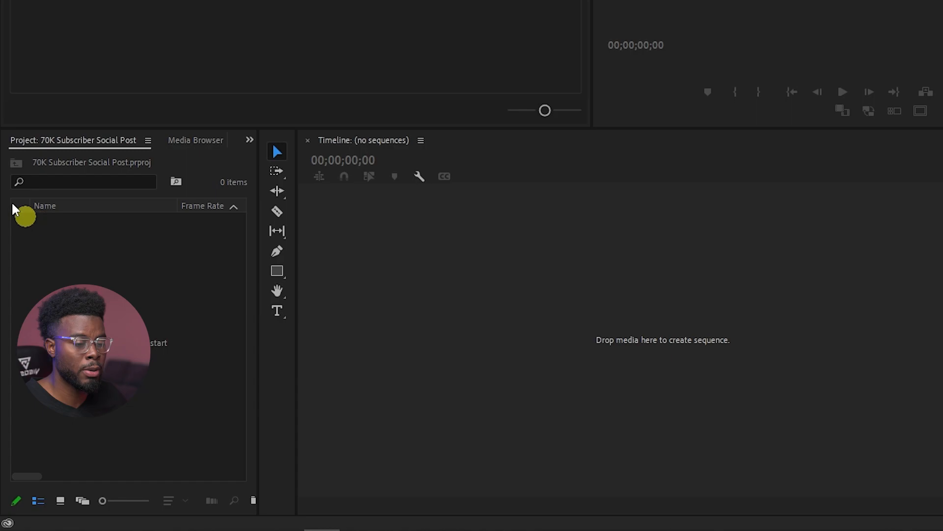
right_click(54, 258)
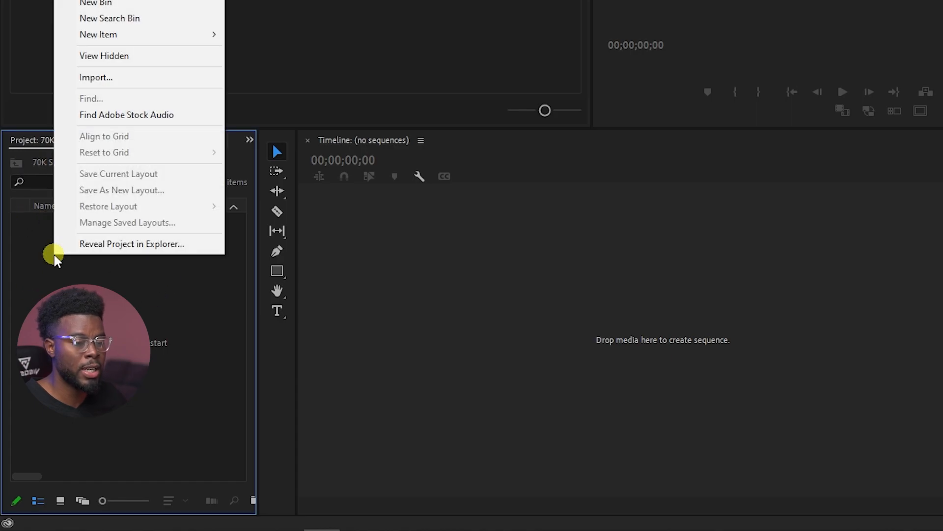
mouse_move(196, 35)
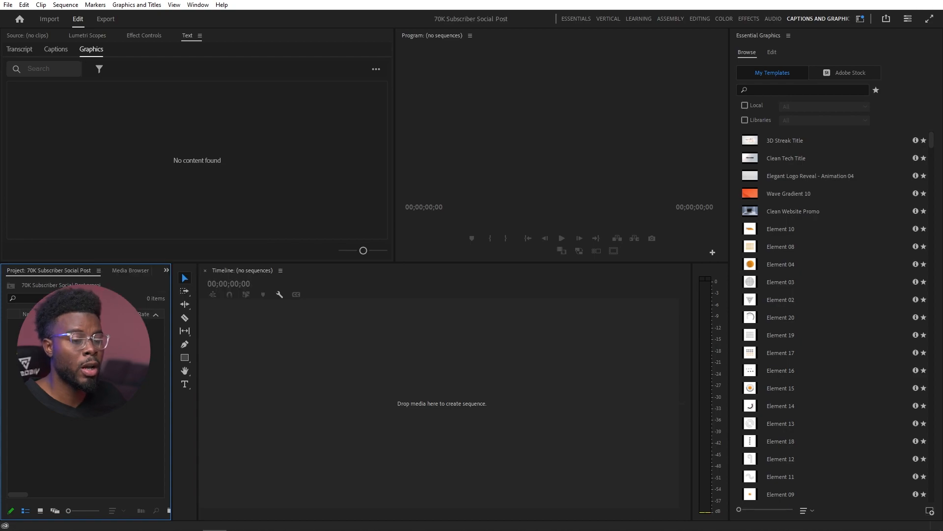
left_click(7, 5)
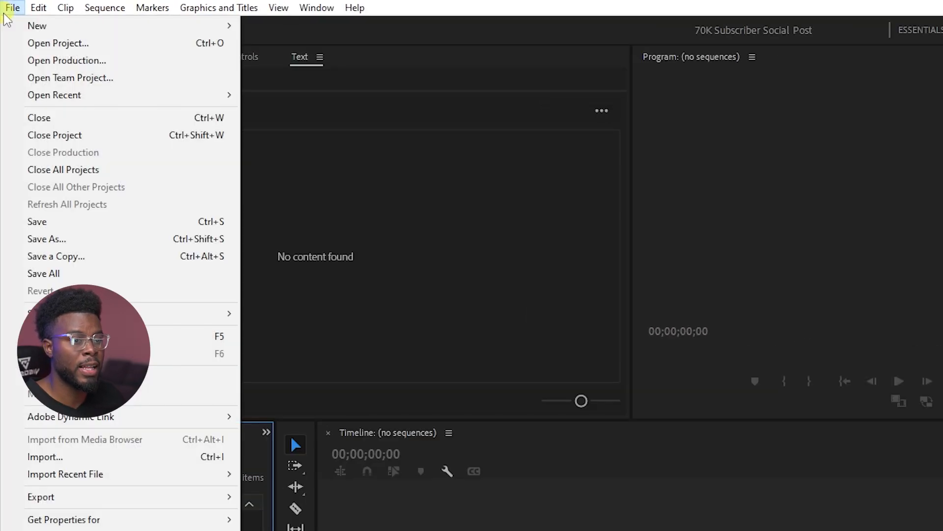
mouse_move(99, 15)
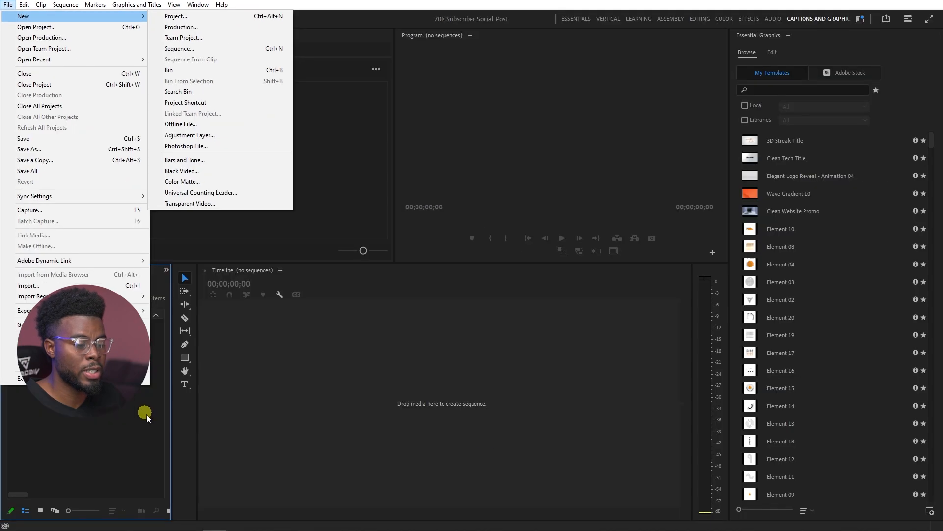
left_click(149, 438)
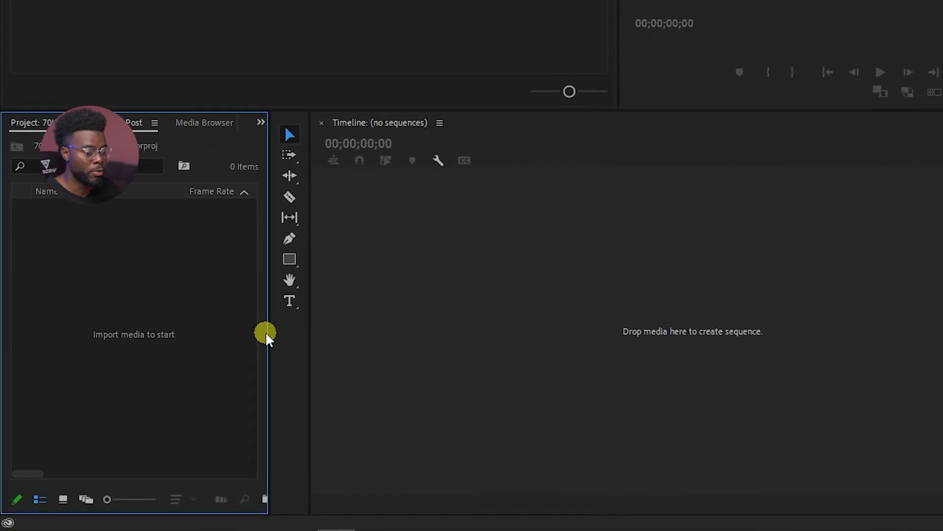
Widen the Project panel, and start a new sequence named "70K Celebration"
left_click_drag(295, 297, 412, 295)
left_click_drag(473, 260, 462, 268)
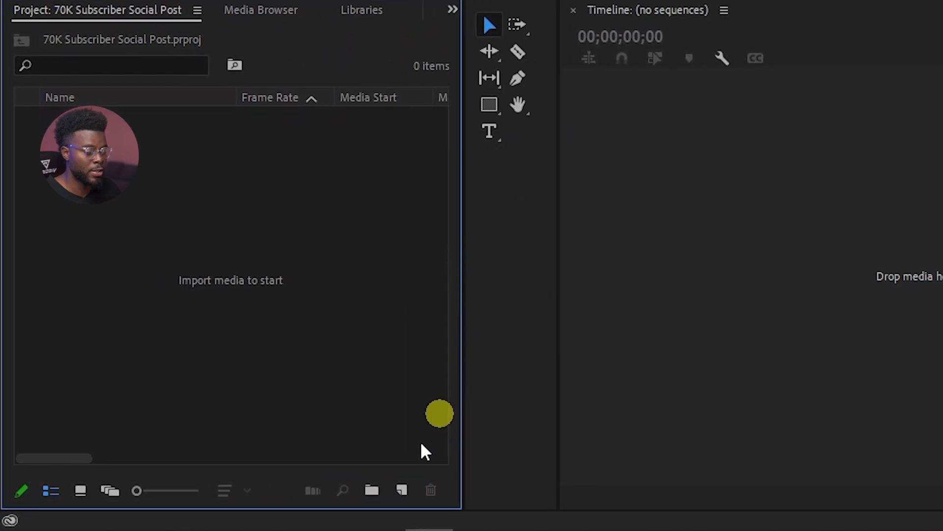
left_click(400, 489)
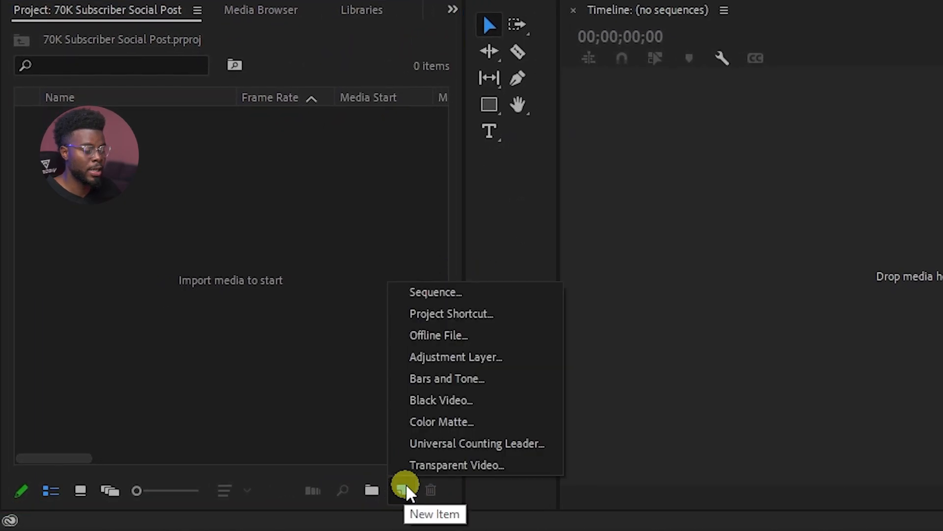
left_click(446, 293)
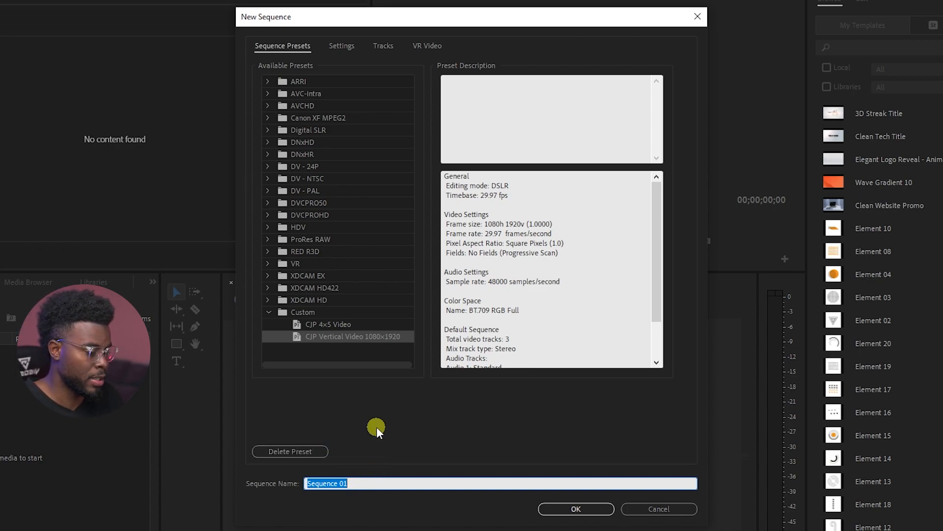
type("&")
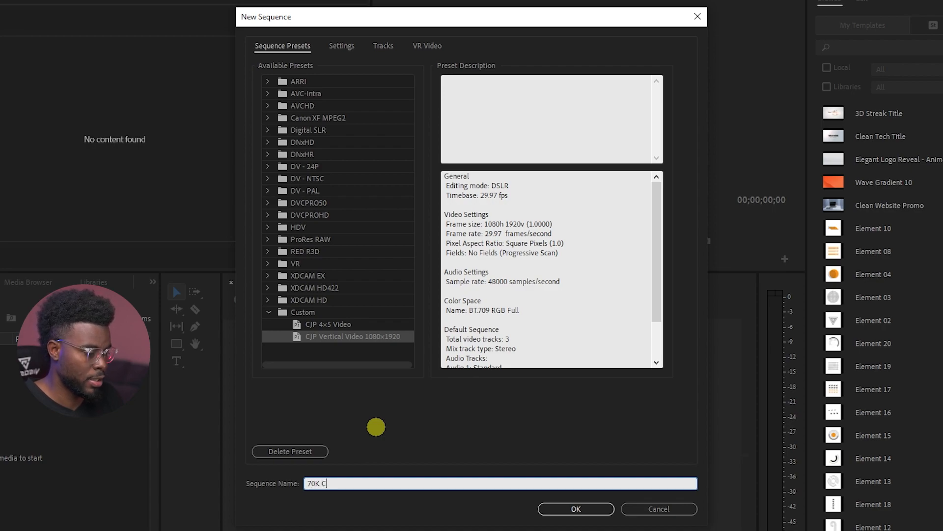
type("0K Celebration")
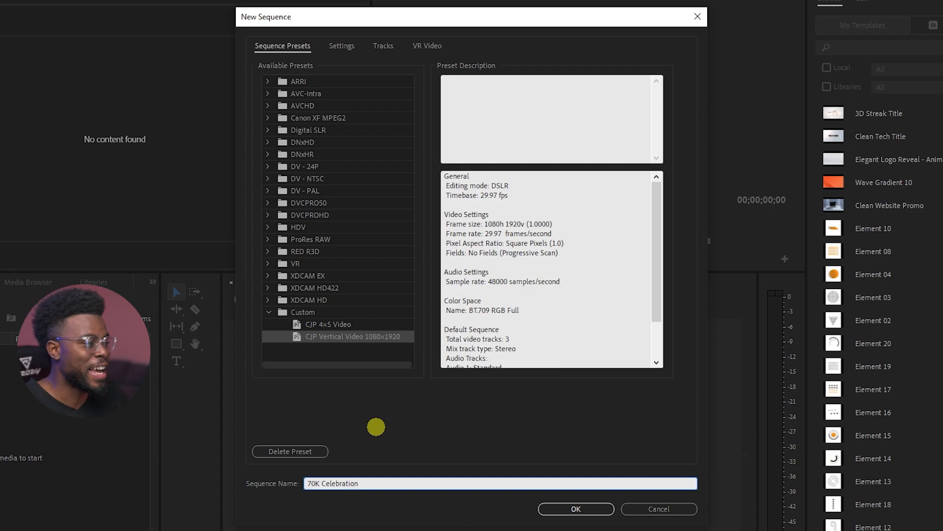
Apply the Digital SLR preset DSLR 1080p30, review its frame size settings, and create the sequence
left_click(267, 130)
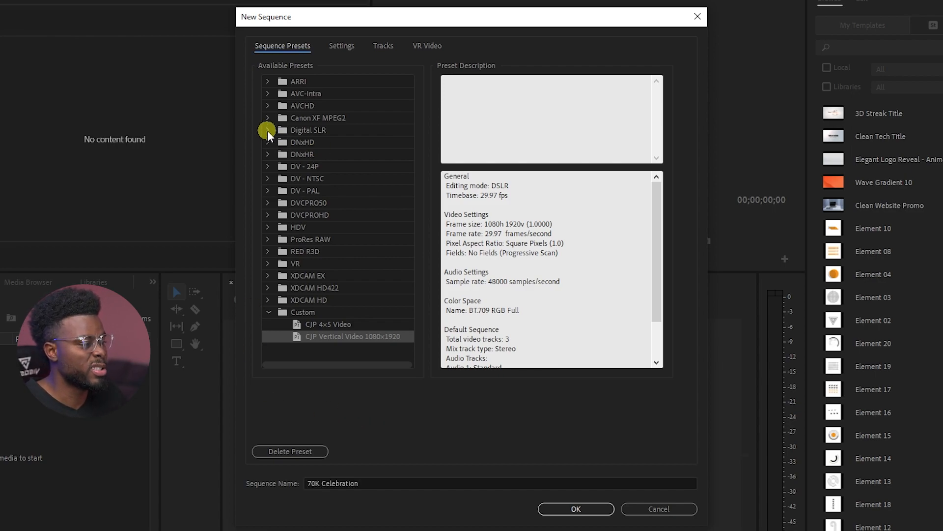
left_click(283, 142)
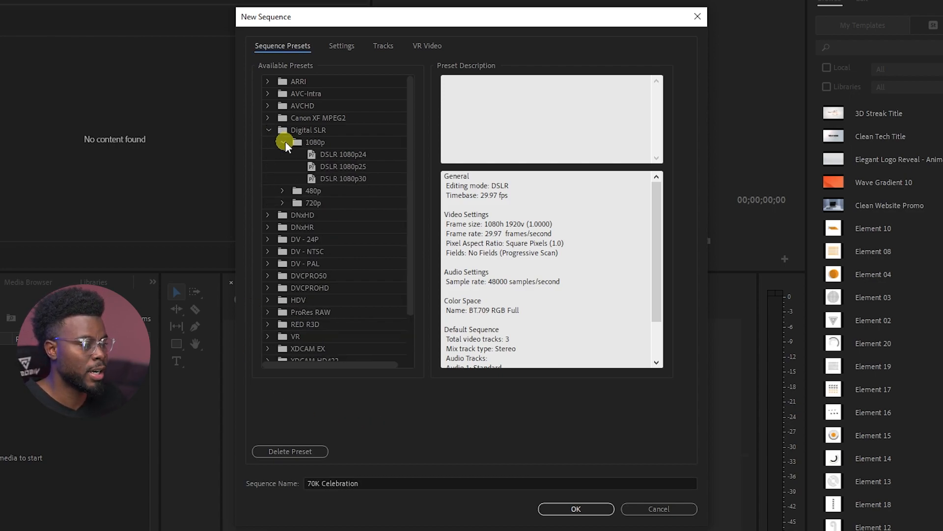
left_click(341, 180)
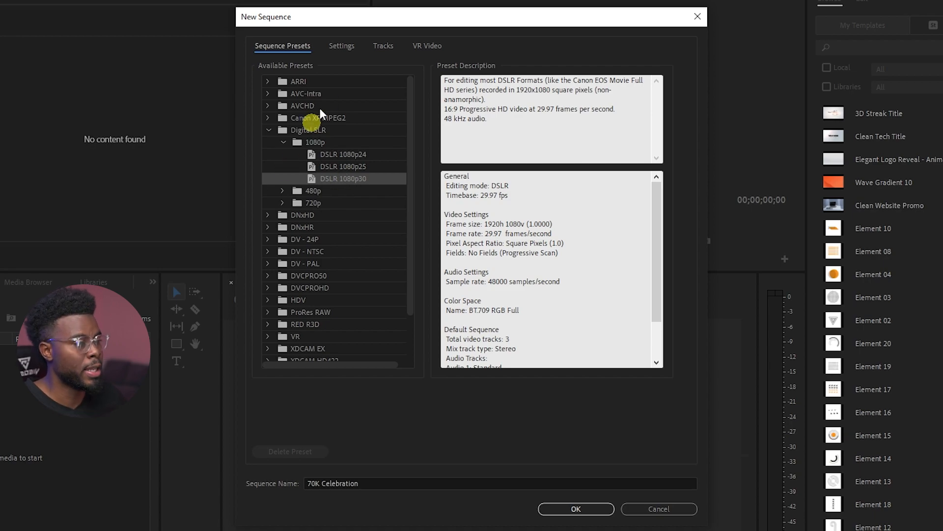
left_click(349, 47)
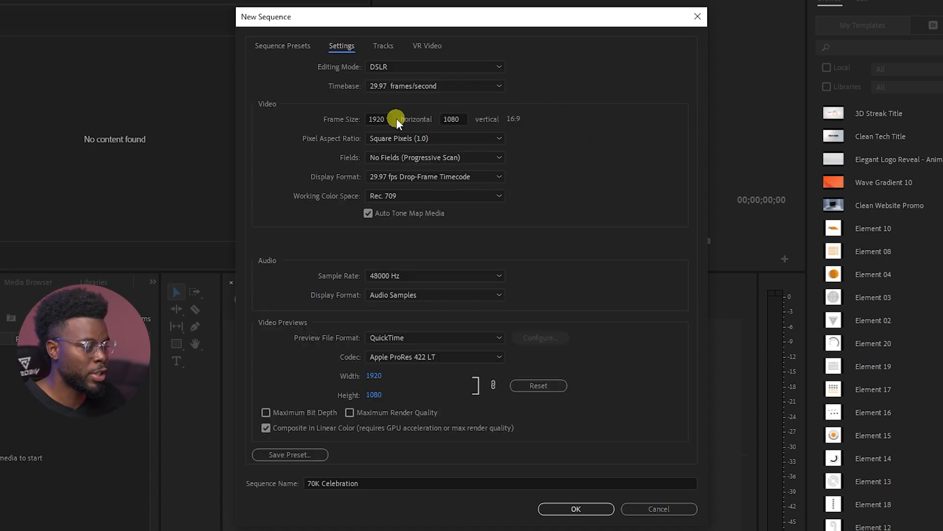
left_click(580, 507)
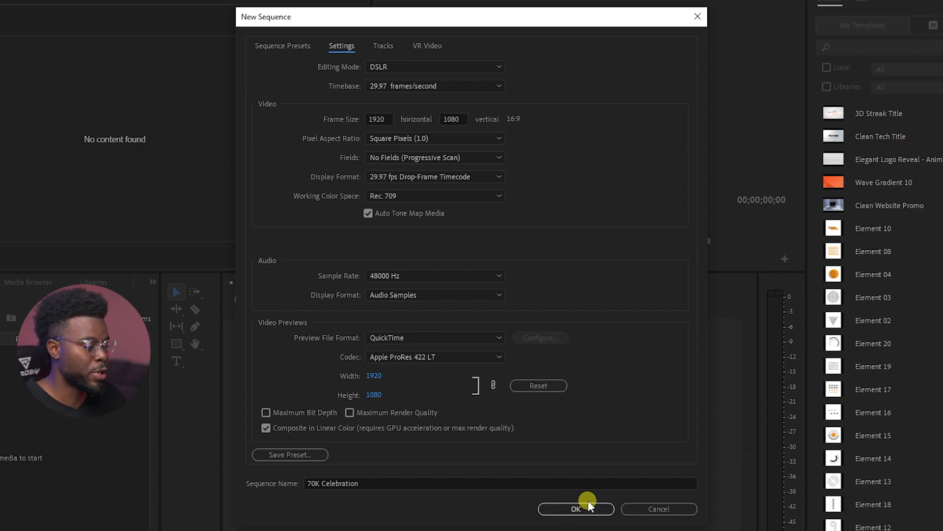
left_click(585, 506)
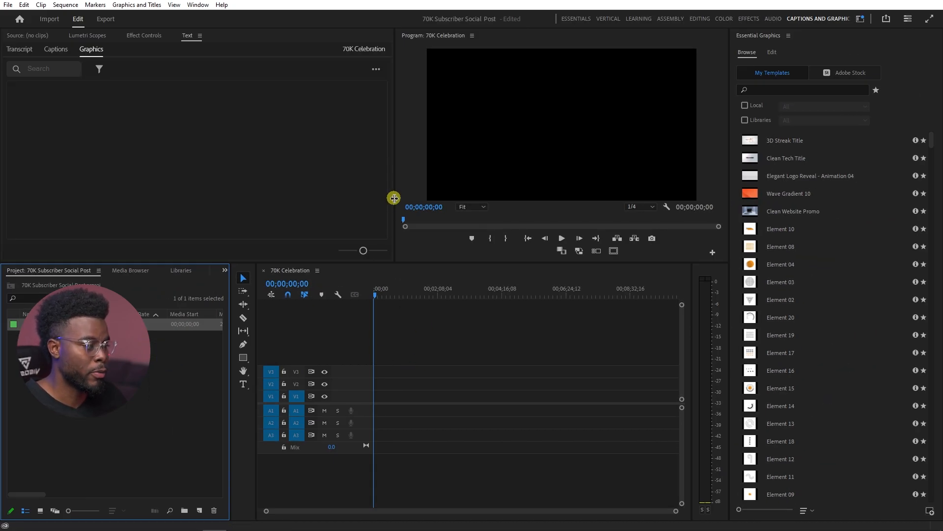
Place the 3D Streak Title template at the start of track V1, changing the sequence settings to match the clip
left_click_drag(393, 196, 344, 204)
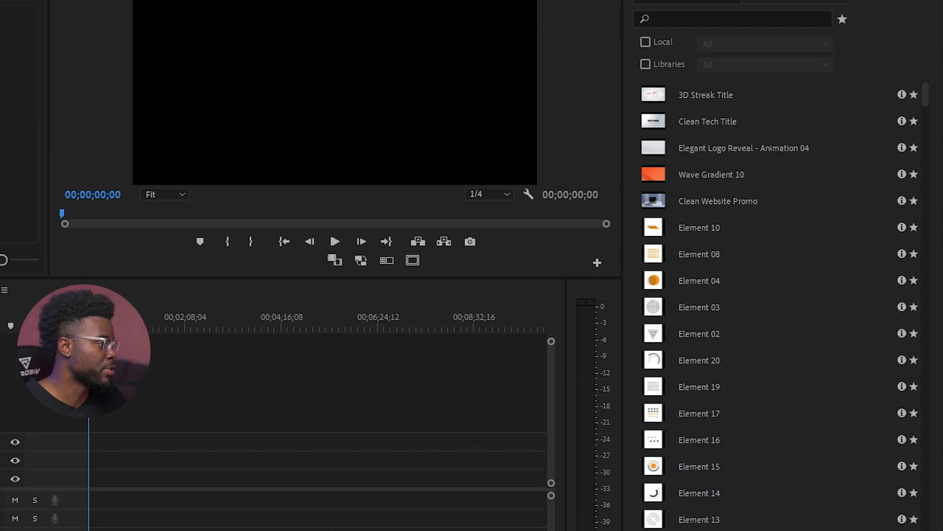
left_click(708, 95)
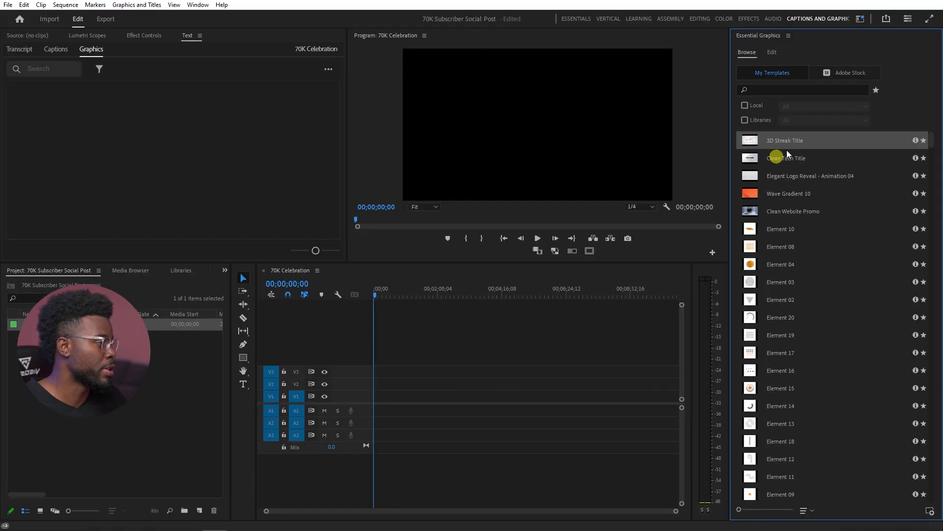
mouse_move(792, 142)
left_mouse_down()
mouse_move(675, 273)
mouse_move(399, 367)
mouse_move(370, 408)
mouse_move(375, 399)
left_mouse_up()
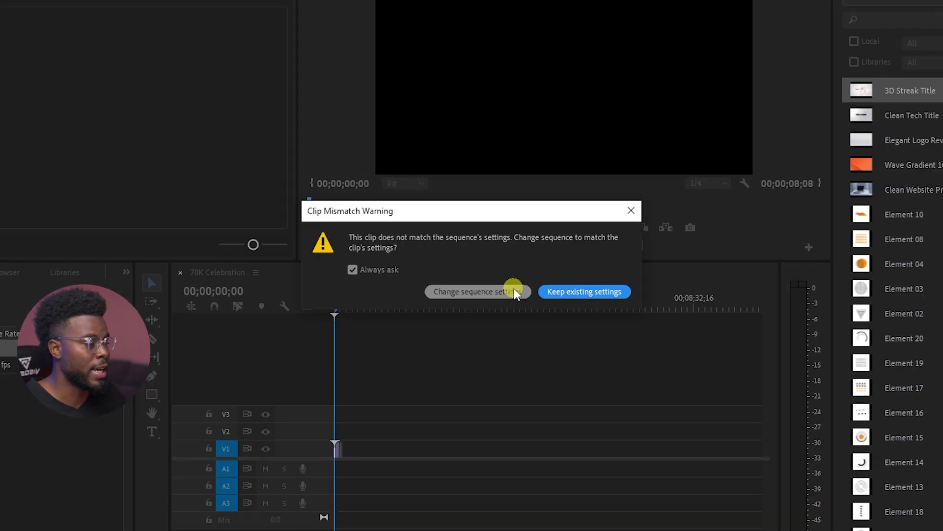
left_click(511, 292)
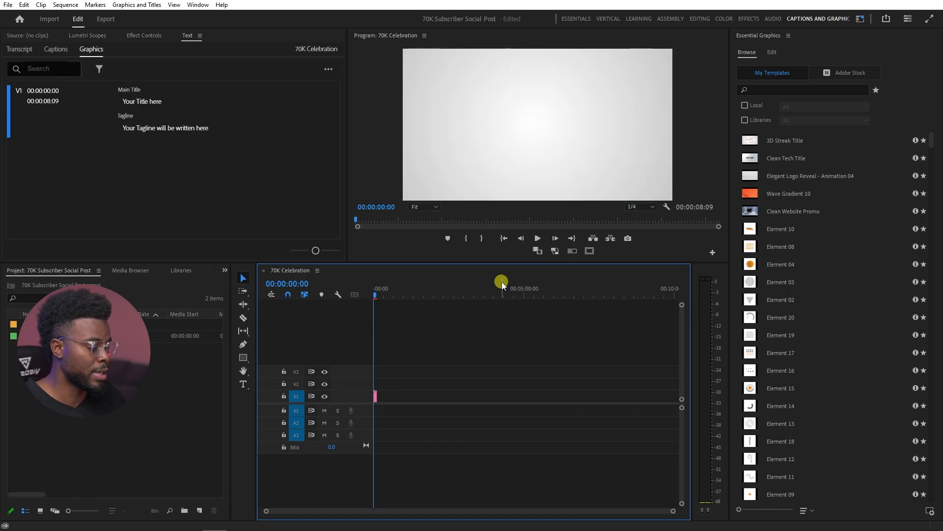
Move the playhead to 00:00:03:19 within the 3D Streak Title clip and enlarge the Program monitor
key("equal")
key("equal")
key("equal")
key("equal")
key("equal")
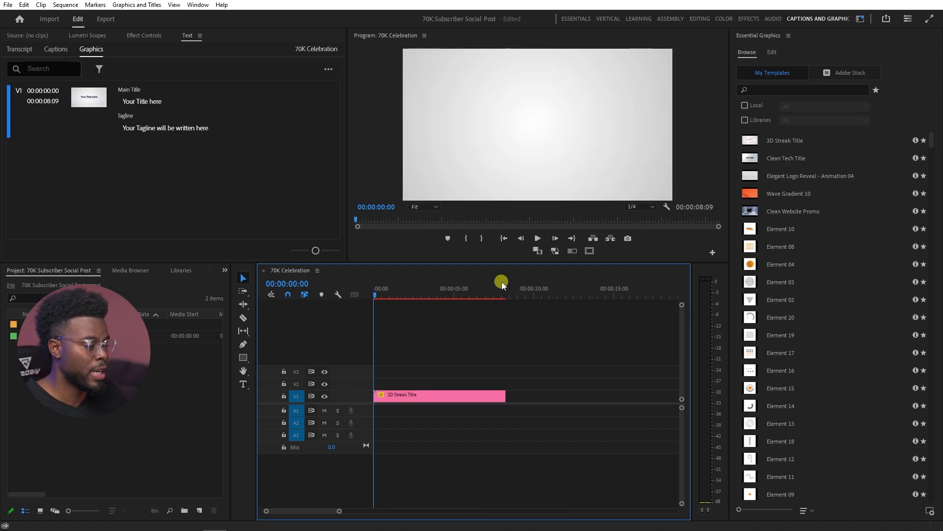
left_click(391, 295)
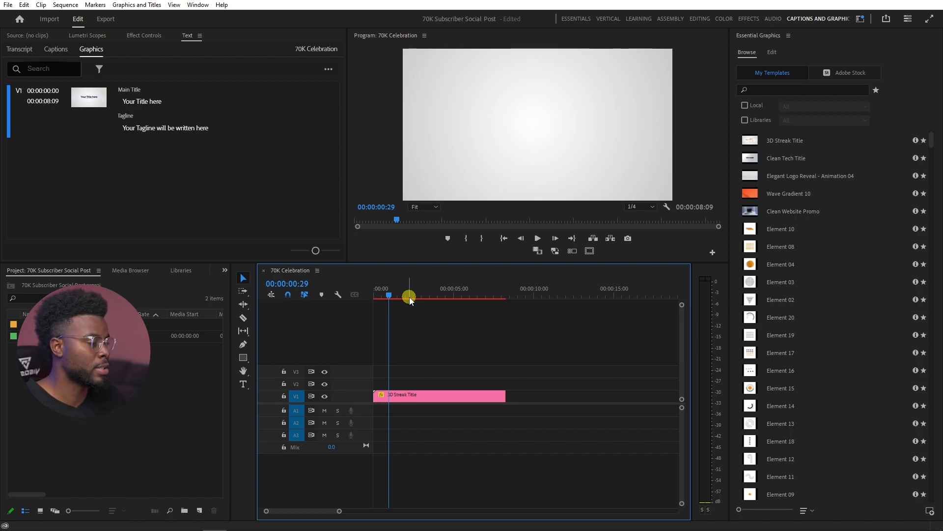
left_click_drag(408, 297, 422, 300)
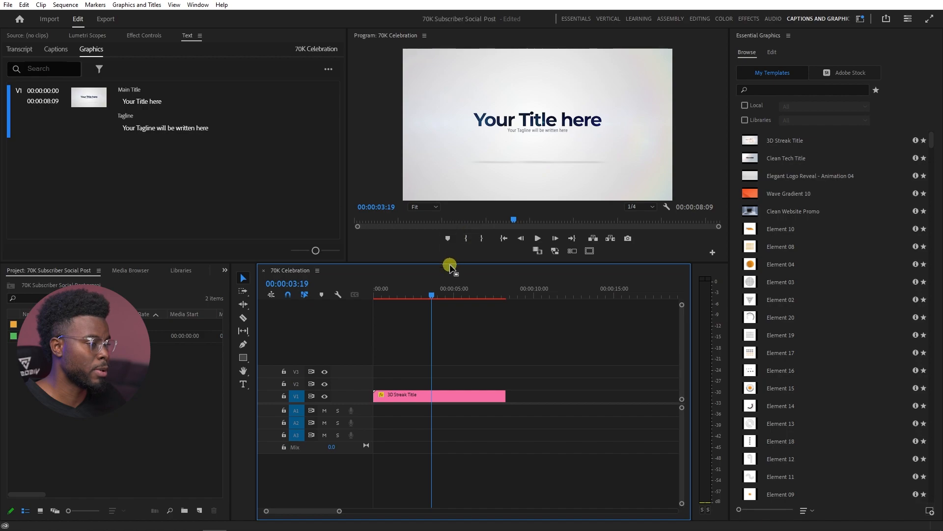
left_click_drag(456, 262, 462, 330)
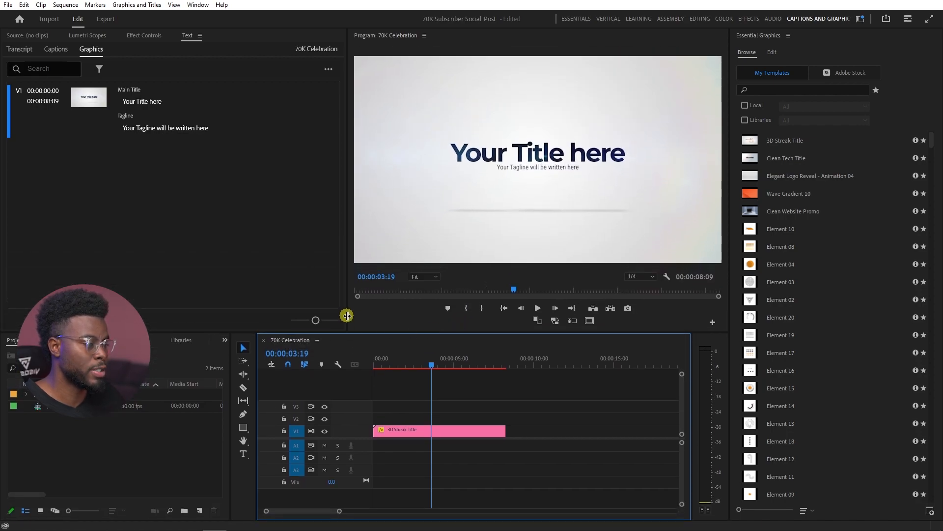
left_click_drag(346, 314, 246, 313)
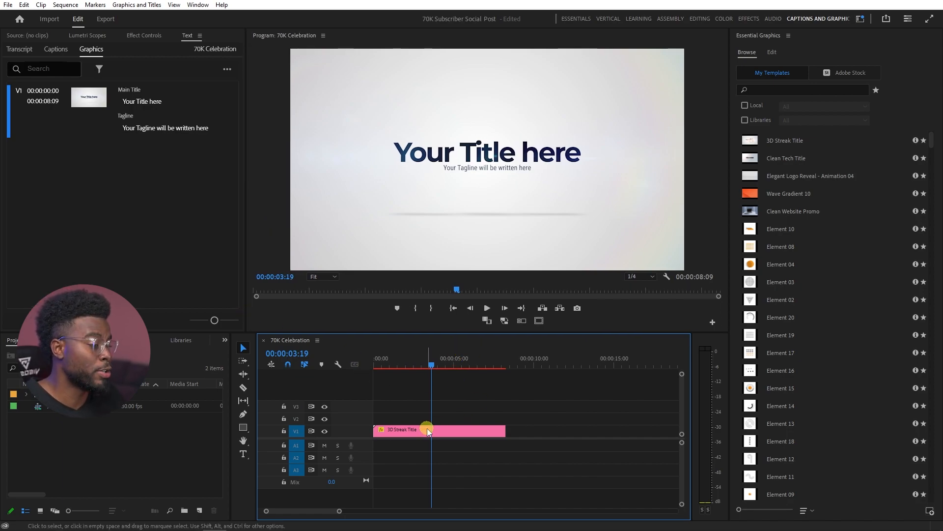
Set the Main Title text of the 3D Streak Title clip to "70,000 Subscribers"
left_click(403, 431)
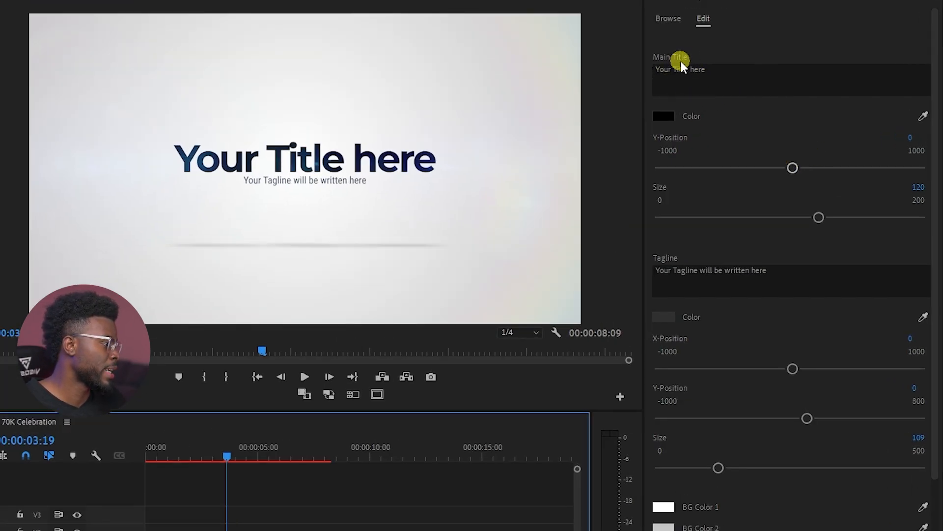
left_click(709, 77)
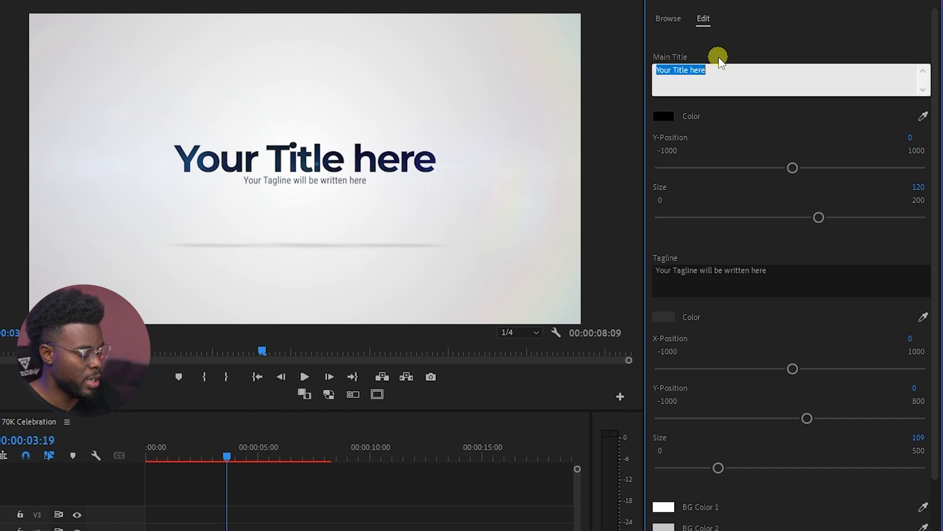
type("70,00")
type("0 Subscri")
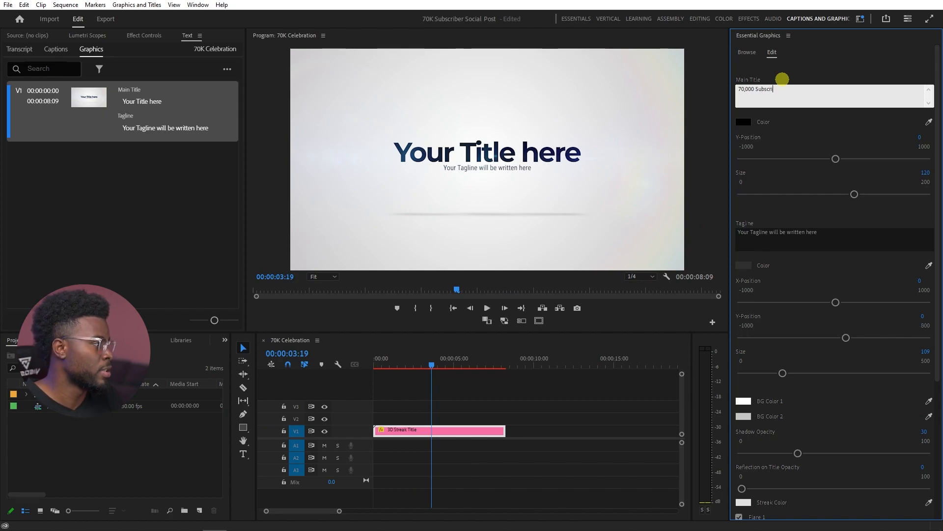
type("bers")
key("Tab")
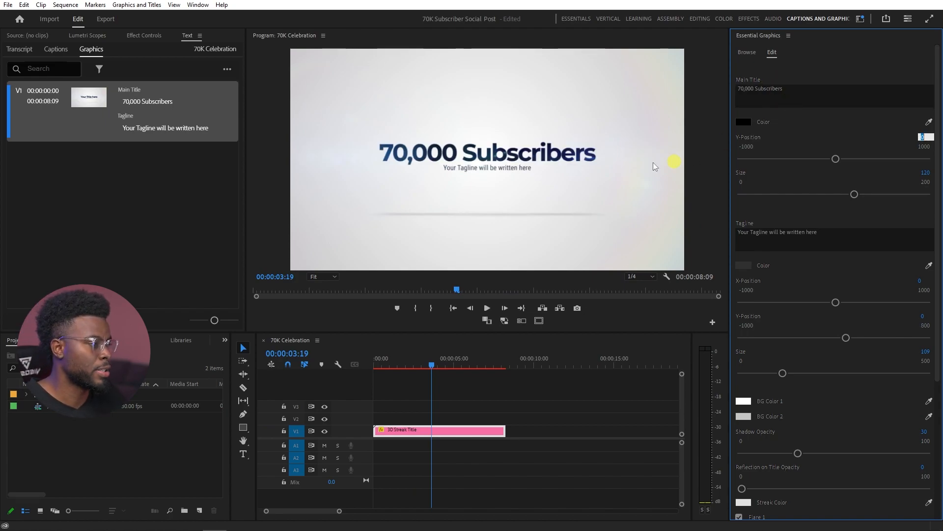
Change the word Subscribers in the Main Title to capitals so it reads "70,000 SUBSCRIBERS"
left_click(758, 93)
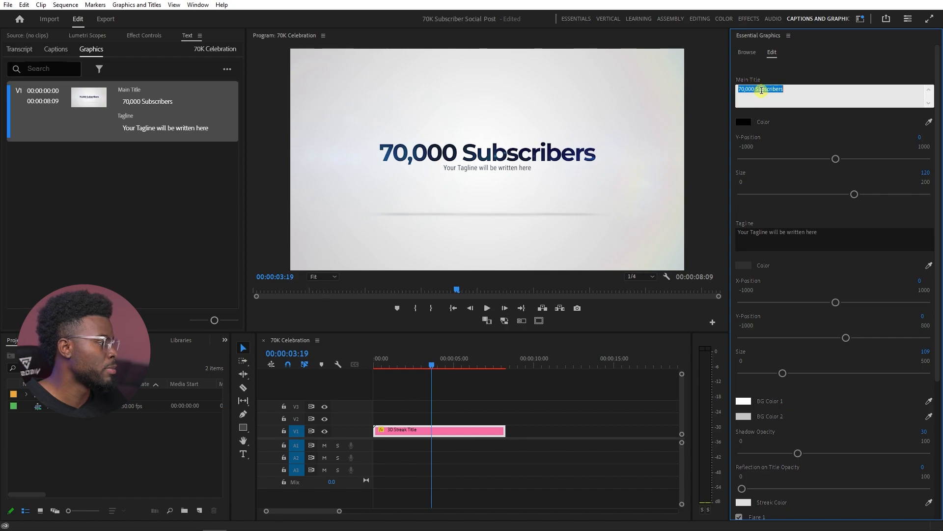
double_click(758, 92)
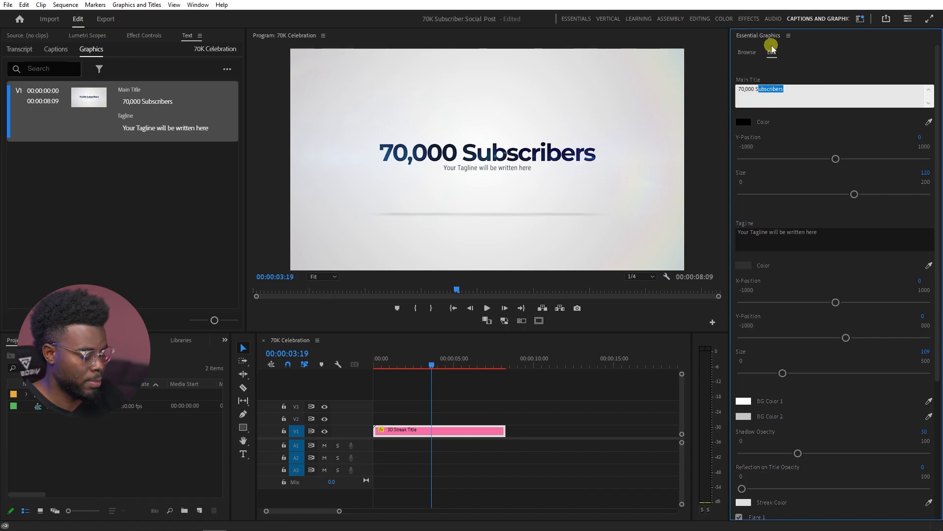
type("SUBSCRIBERS")
key("Tab")
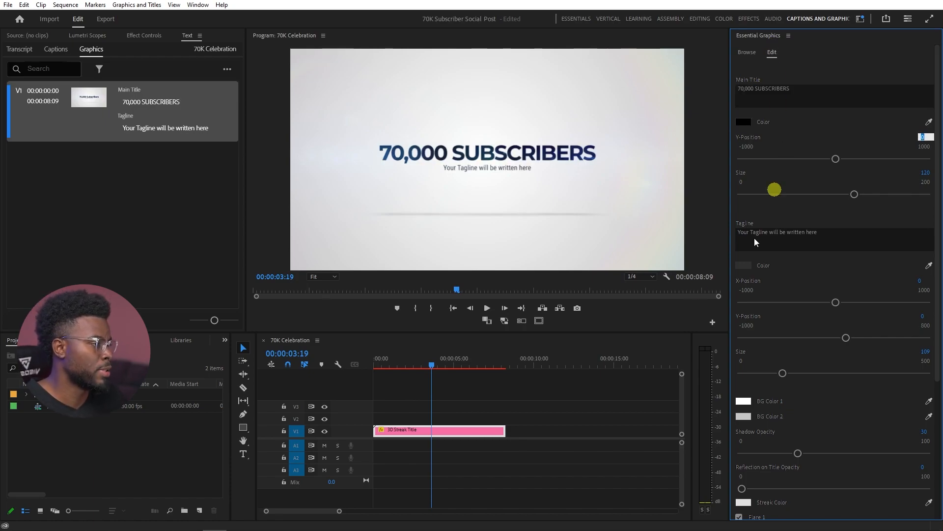
Replace the placeholder Tagline text of the 3D Streak Title clip with "SUBSCRIBERS"
left_click(841, 233)
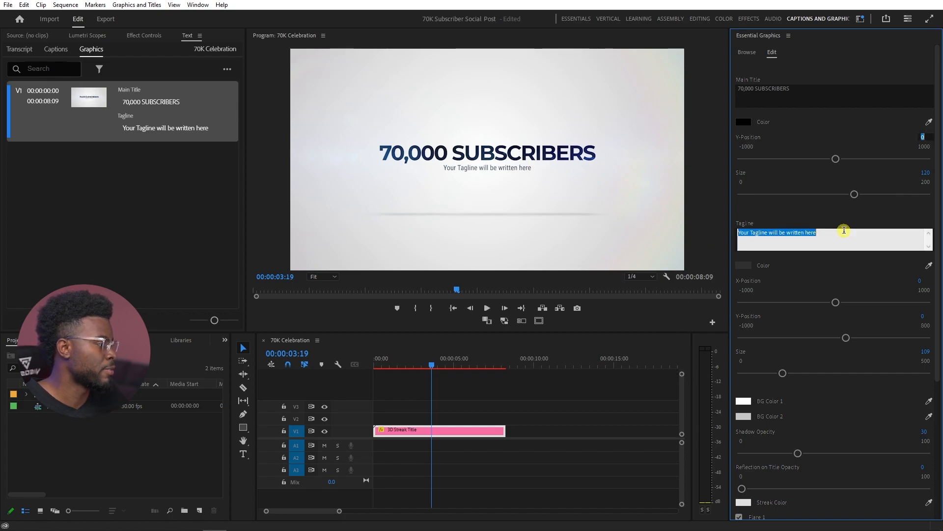
type("THANK")
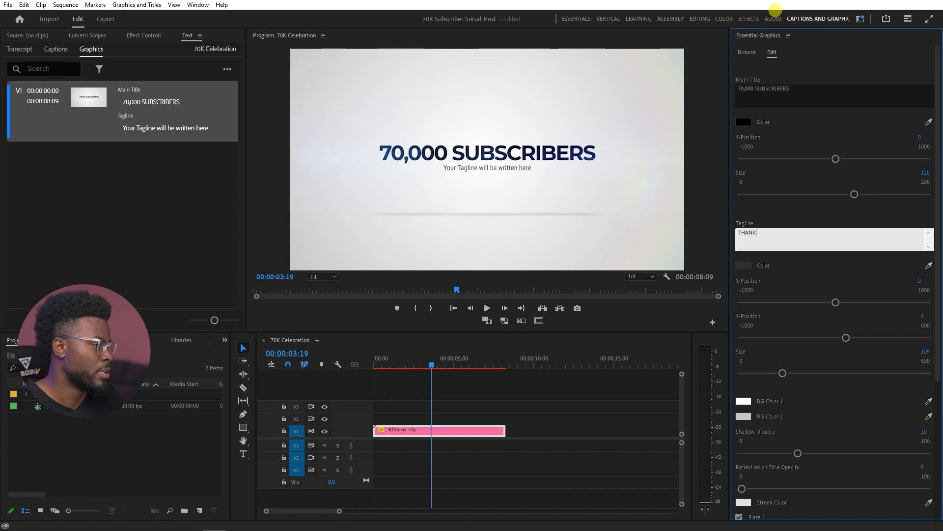
key("ctrl+a")
key("BackSpace")
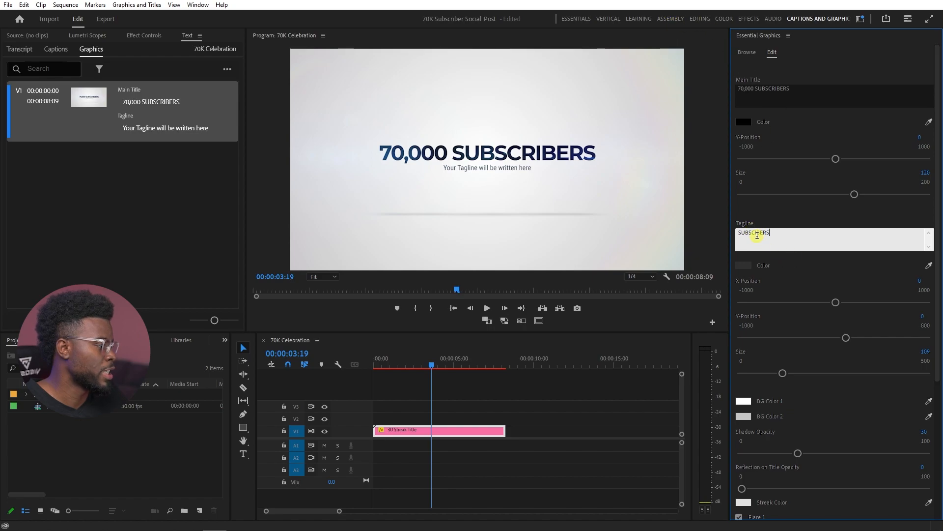
type("R")
Shorten the Main Title of the 3D Streak Title clip to "70,000"
left_click(805, 89)
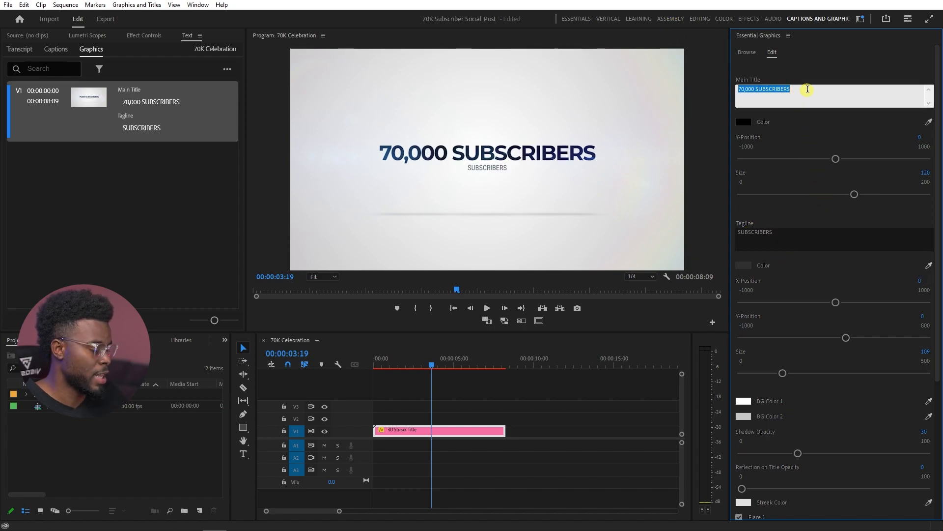
left_click(785, 46)
key("BackSpace")
key("BackSpace")
key("BackSpace")
key("BackSpace")
key("BackSpace")
key("BackSpace")
key("BackSpace")
key("BackSpace")
key("BackSpace")
key("BackSpace")
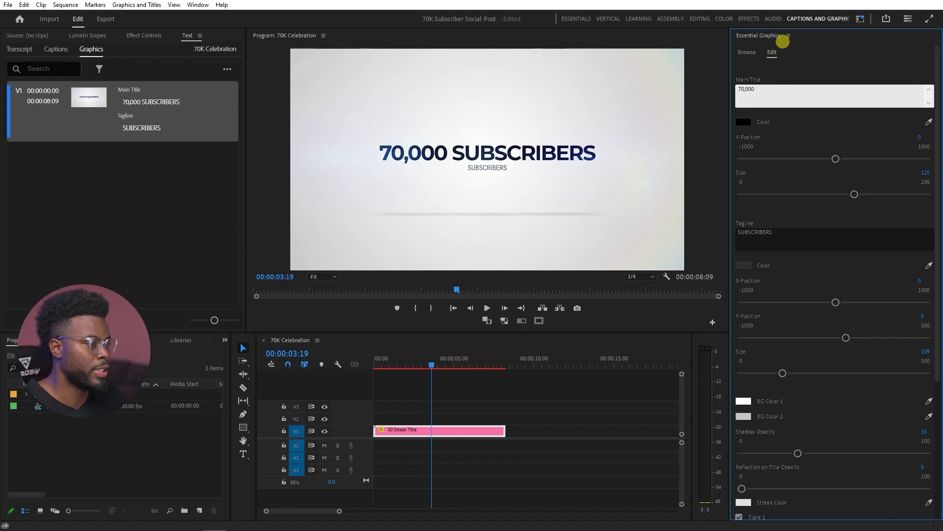
key("Tab")
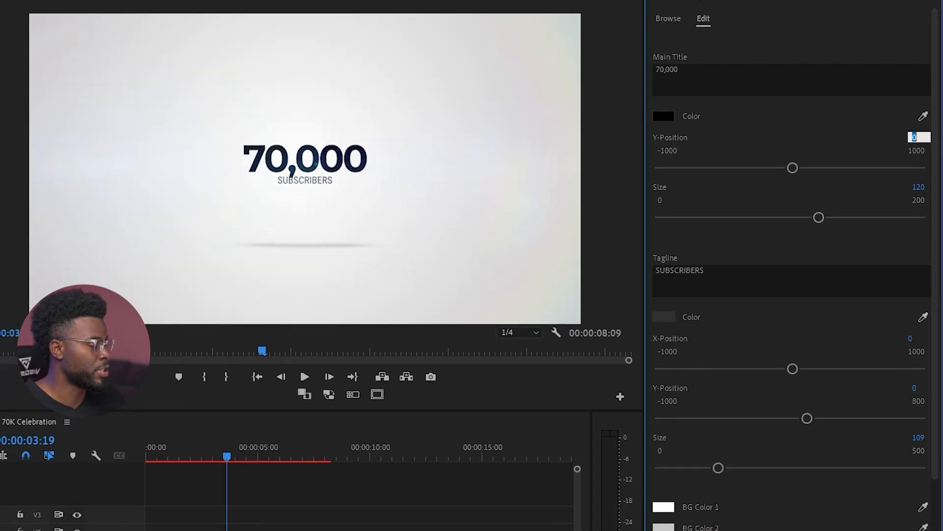
Lower the Tagline to Y-Position 147 and enlarge the Main Title to size 158
left_click(738, 295)
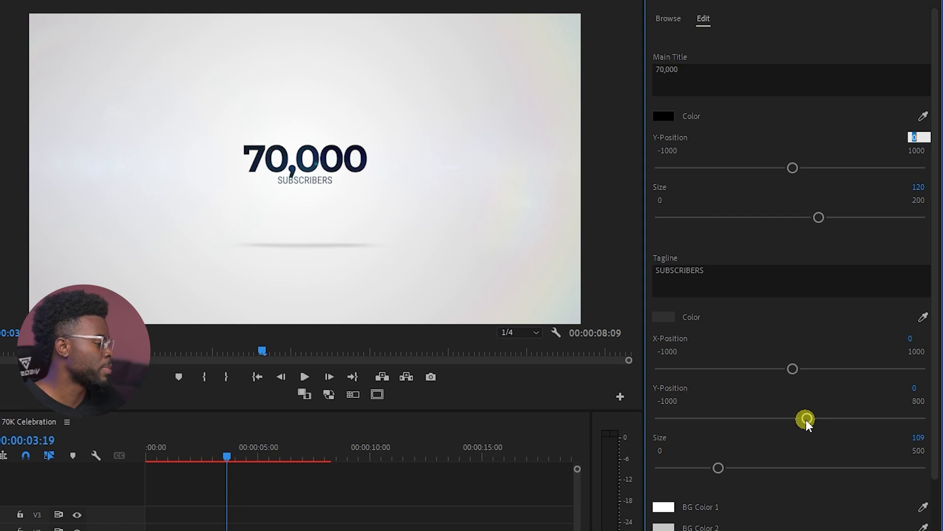
left_click_drag(806, 420, 825, 418)
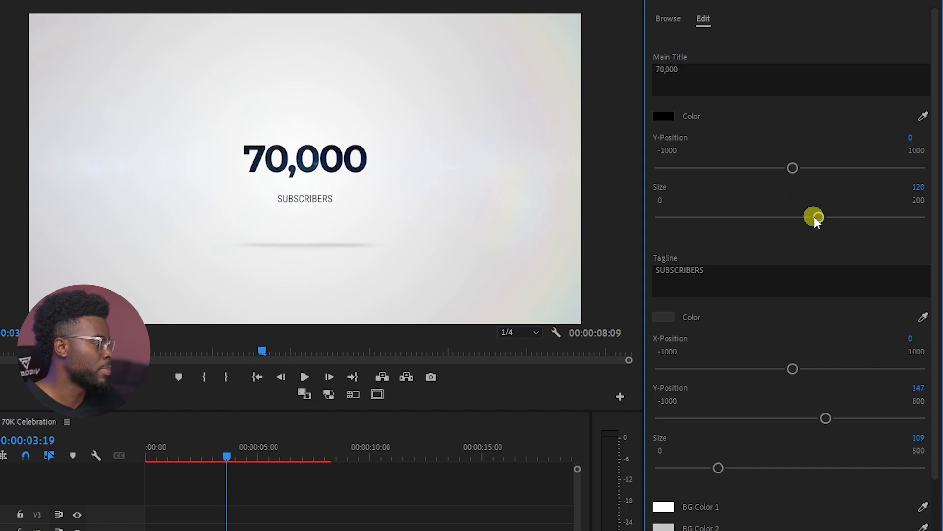
left_click_drag(814, 218, 865, 223)
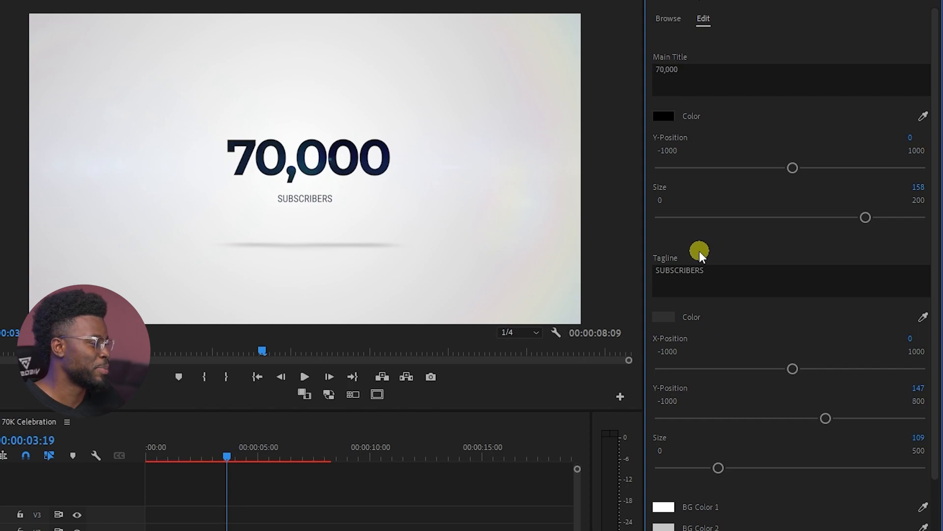
Show the saved library colors and change BG Color 2 of the title to white
scroll(665, 254, "down", 1)
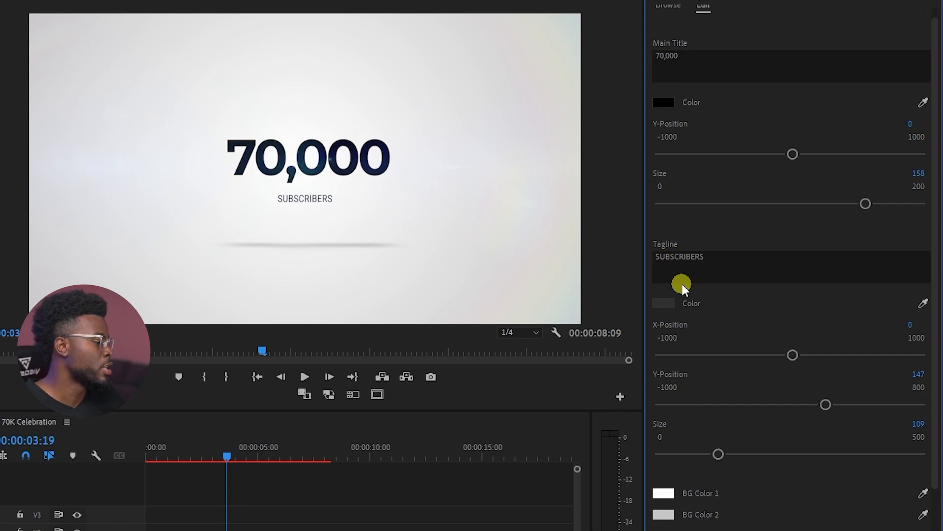
scroll(682, 284, "down", 10)
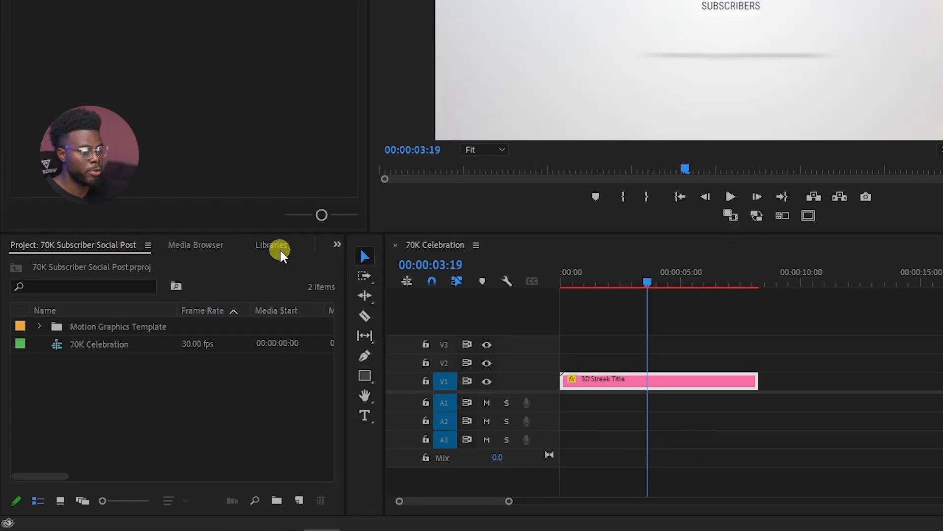
left_click(280, 246)
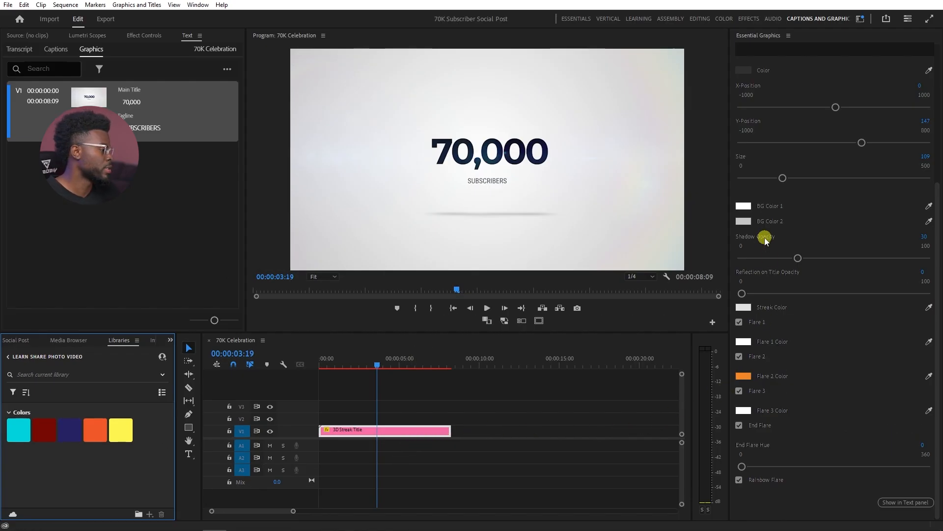
left_click(744, 221)
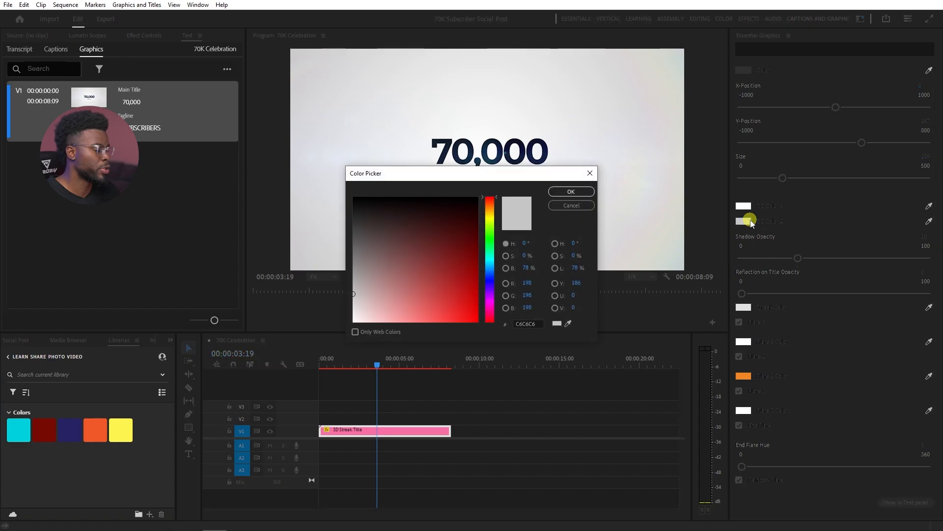
left_click(572, 191)
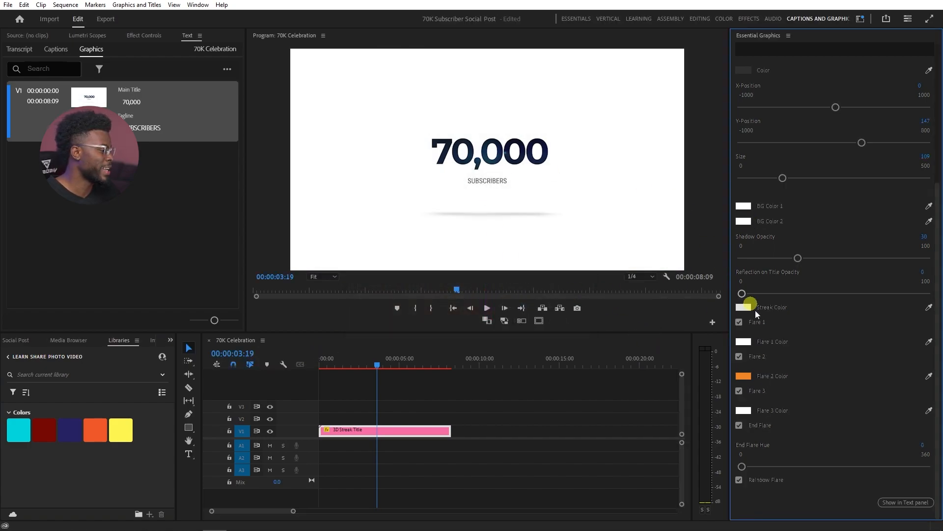
Move the playhead to 00:00:00:27 and set Flare 2 Color by sampling the orange library swatch
left_click(334, 364)
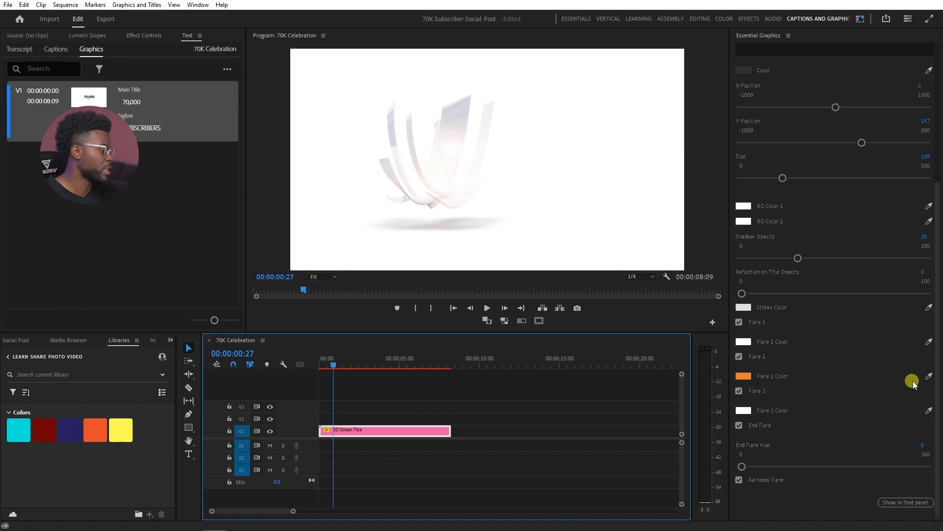
left_click(929, 376)
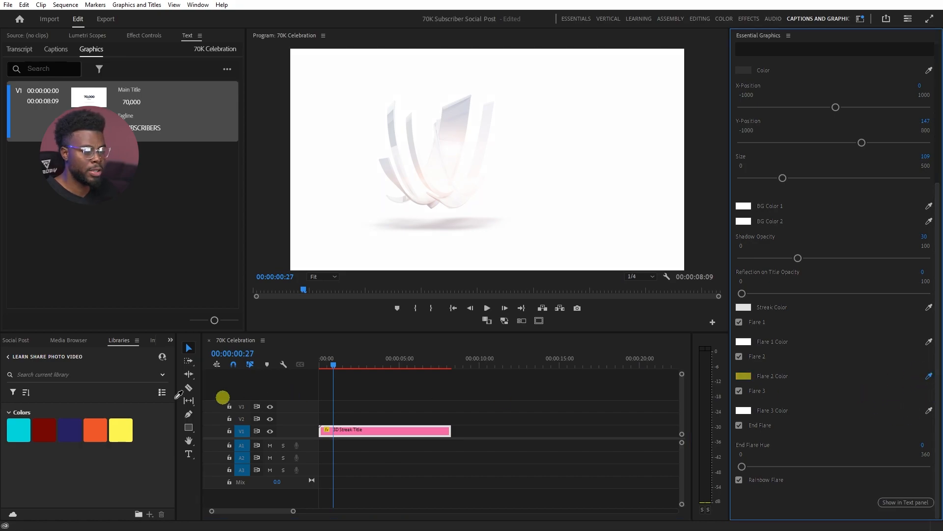
left_click(101, 427)
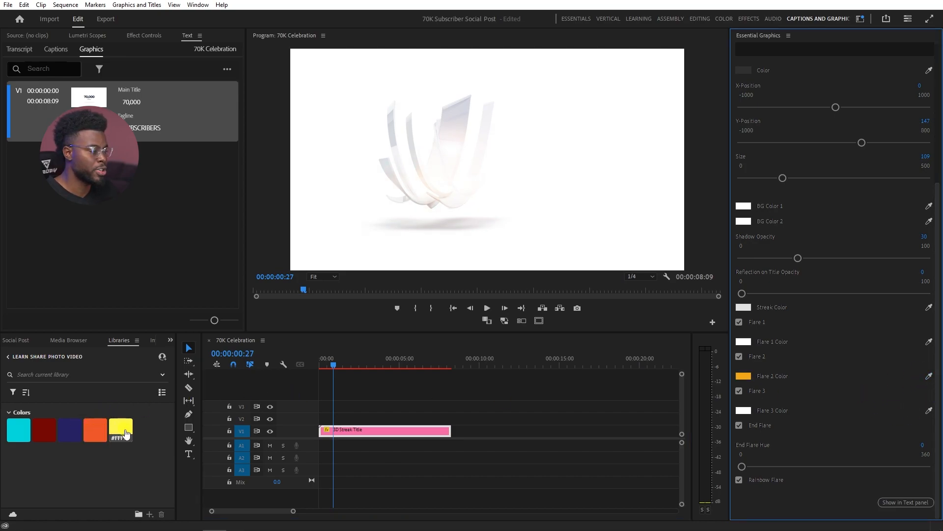
left_click(551, 419)
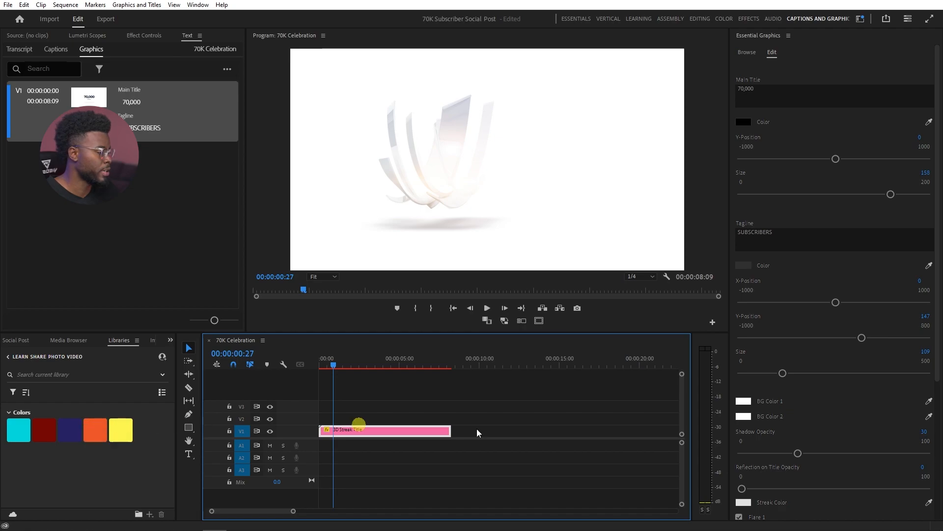
scroll(816, 413, "down", 2)
scroll(822, 416, "down", 2)
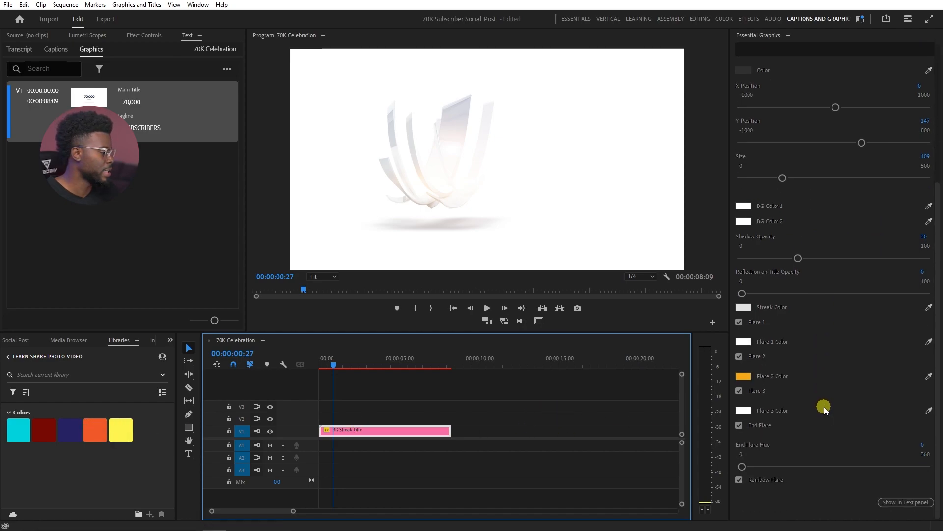
left_click(929, 375)
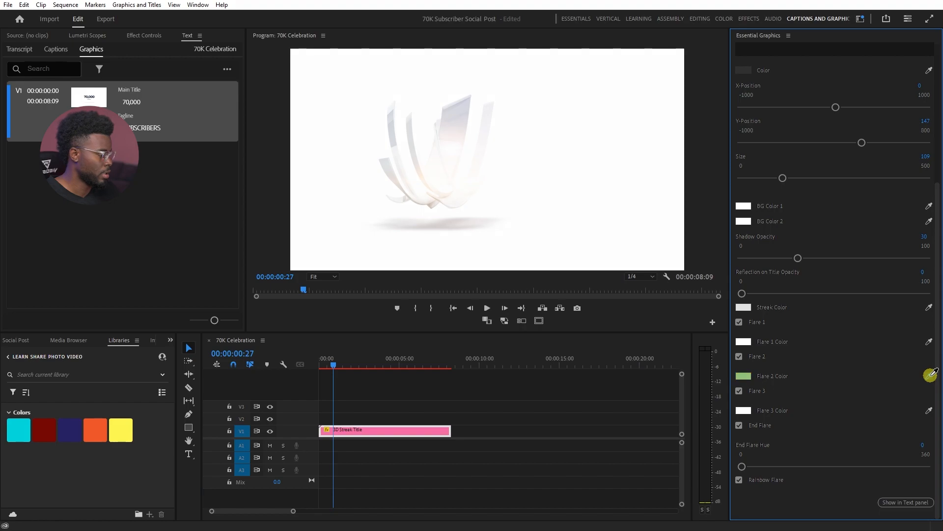
left_click(99, 427)
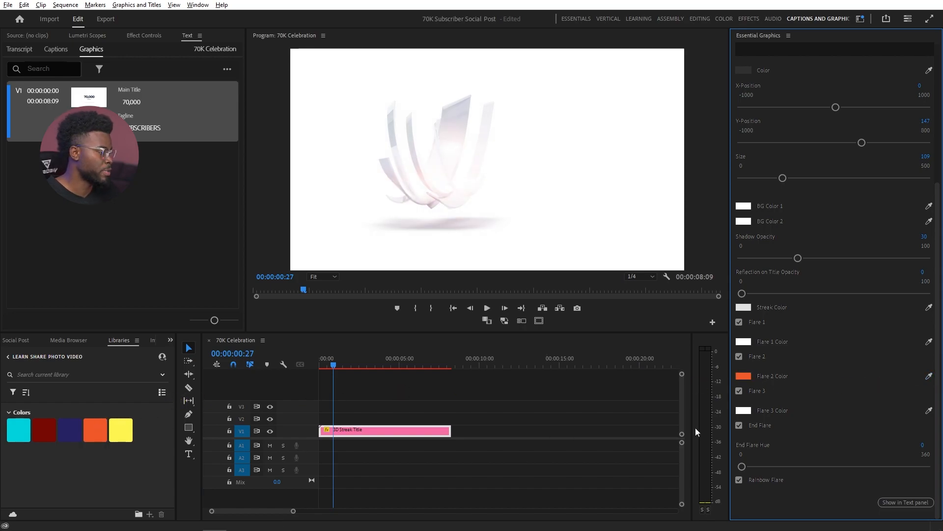
Pick a dark blue for the Streak Color and replace it with the sampled navy library swatch
left_click(743, 307)
left_click(466, 255)
left_click(488, 278)
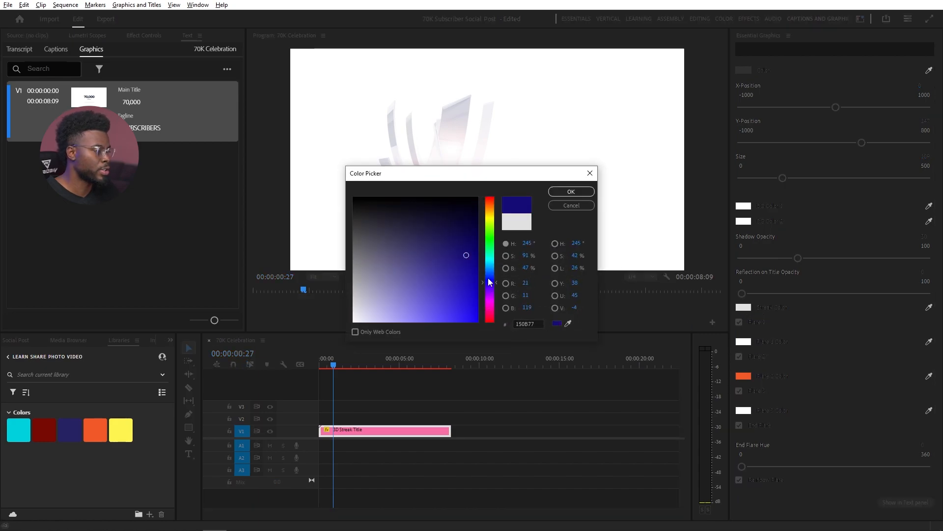
left_click(571, 192)
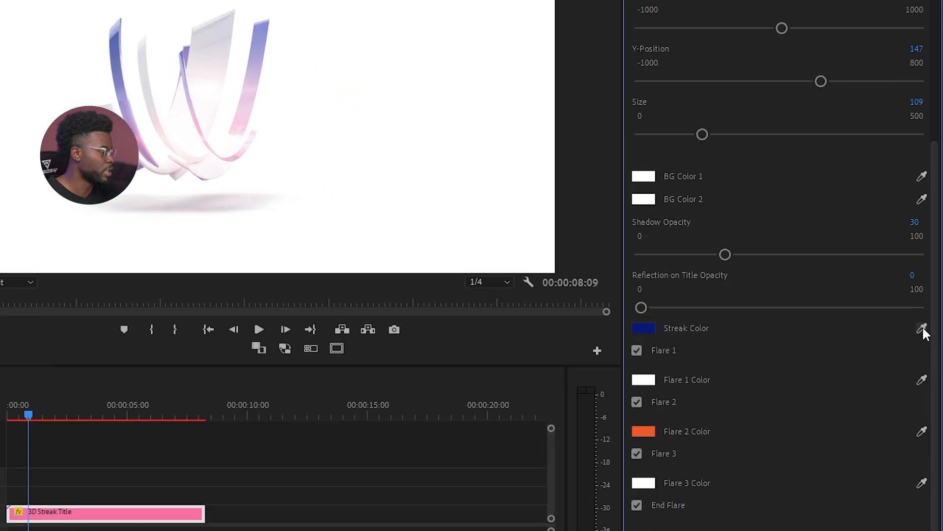
left_click(923, 328)
left_click(105, 378)
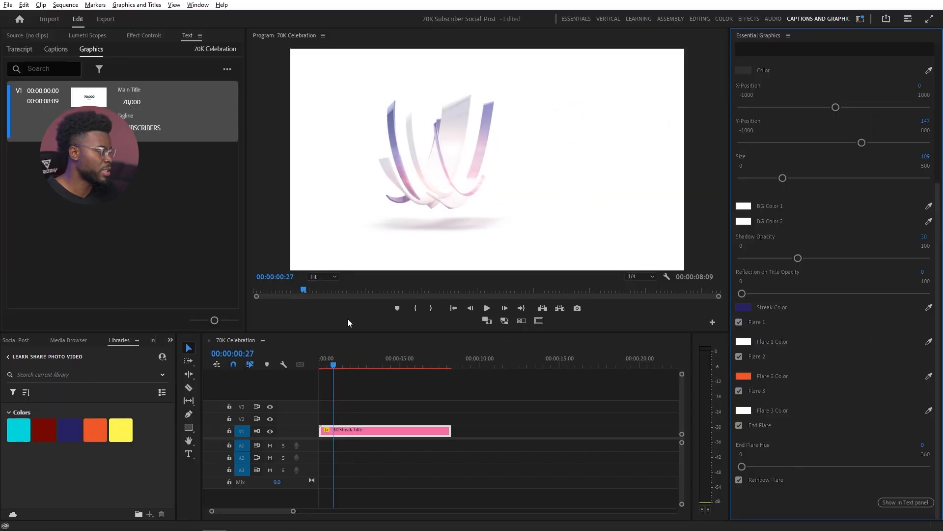
Move the playhead to 00:00:01:13 and set the Main Title color to the sampled navy library swatch
left_click(381, 366)
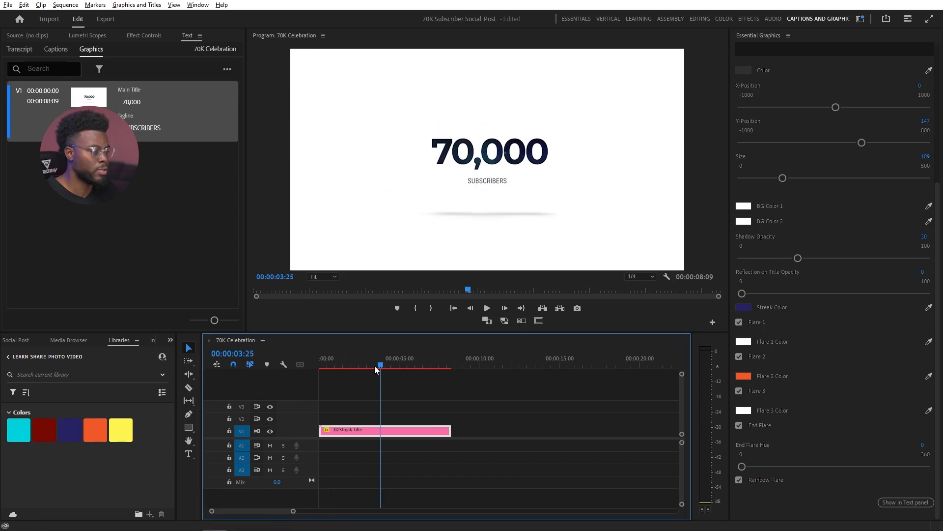
left_click(352, 367)
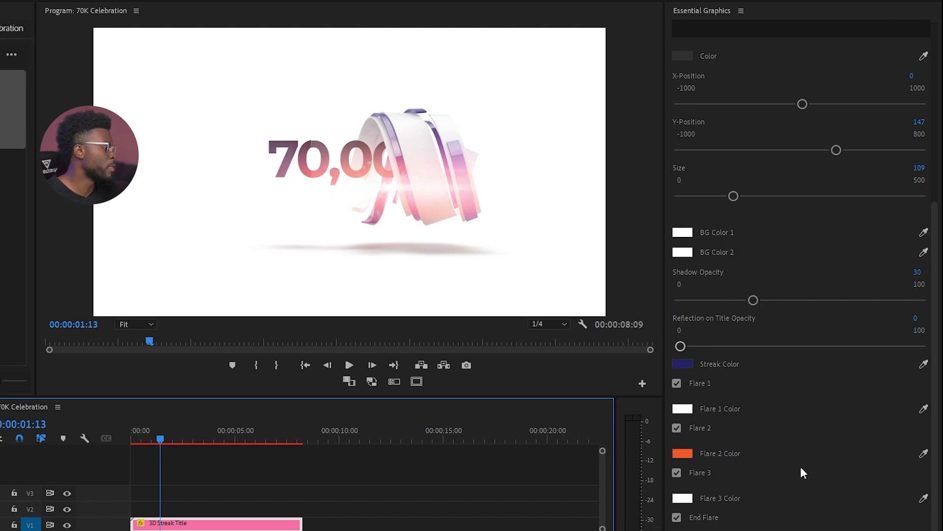
scroll(806, 511, "up", 2)
scroll(808, 525, "up", 4)
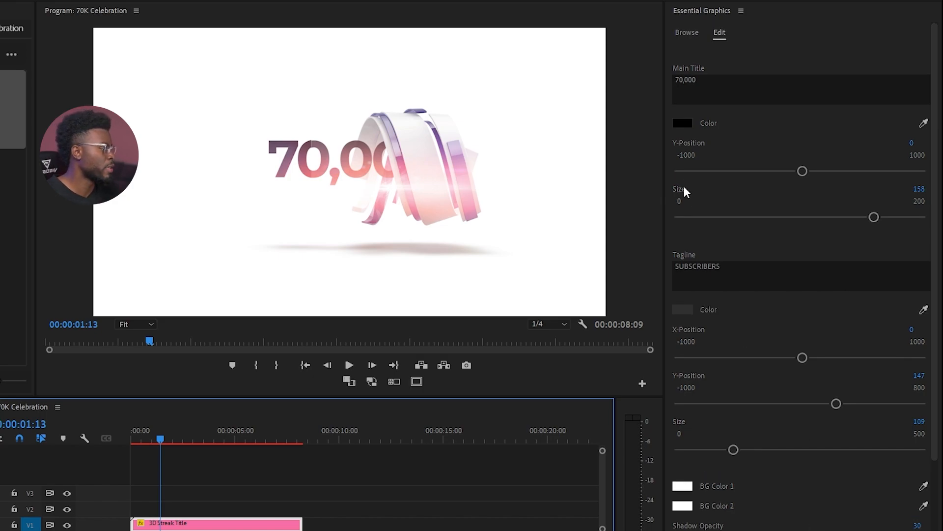
left_click(923, 123)
left_click(69, 430)
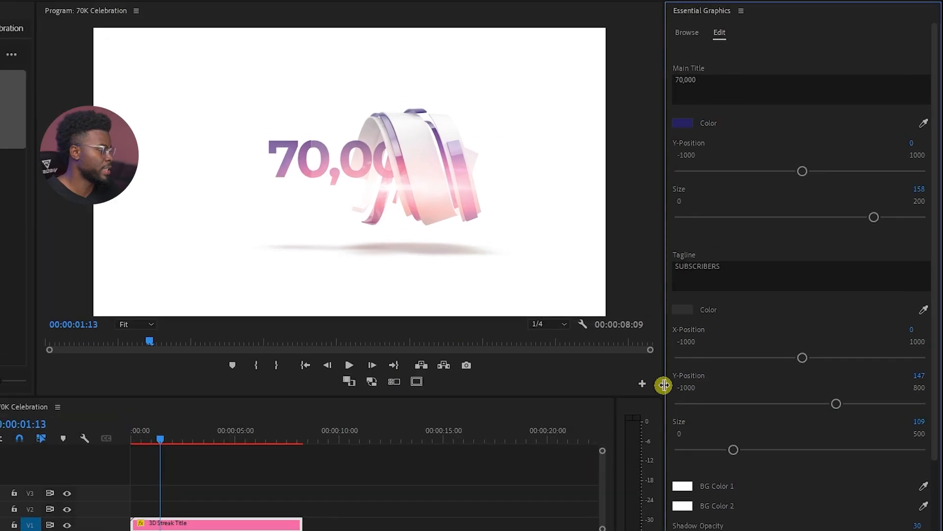
Set the Streak Color to the sampled orange library swatch and the End Flare Hue to 135
scroll(753, 326, "down", 5)
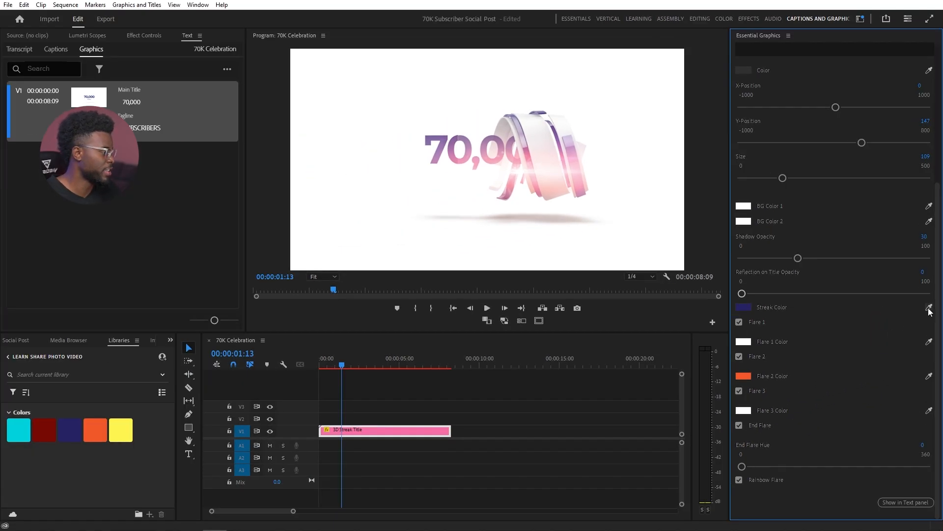
left_click(93, 431)
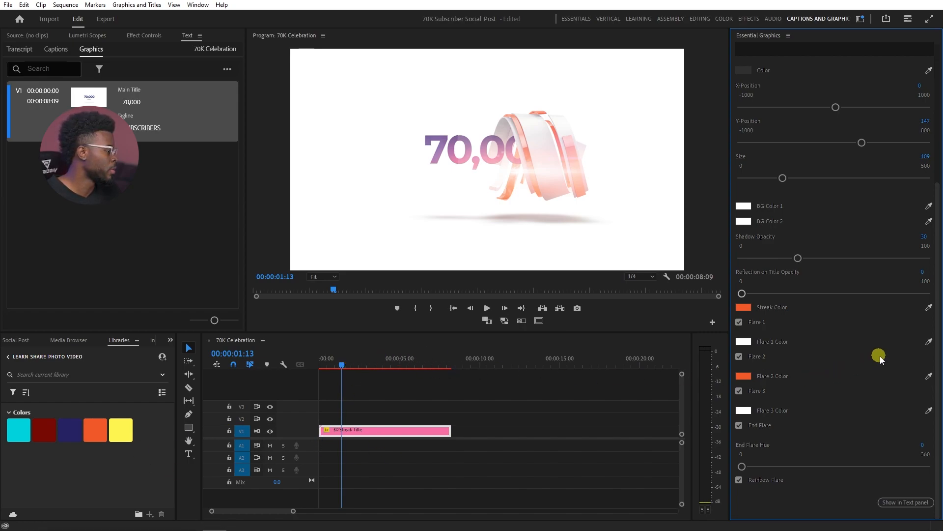
scroll(880, 360, "up", 1)
scroll(883, 356, "up", 2)
scroll(882, 364, "down", 3)
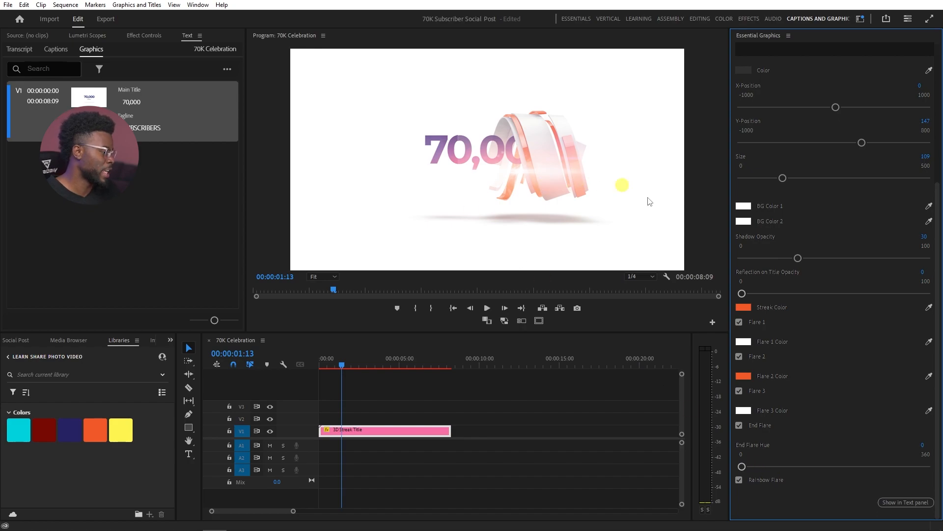
left_click_drag(758, 470, 788, 469)
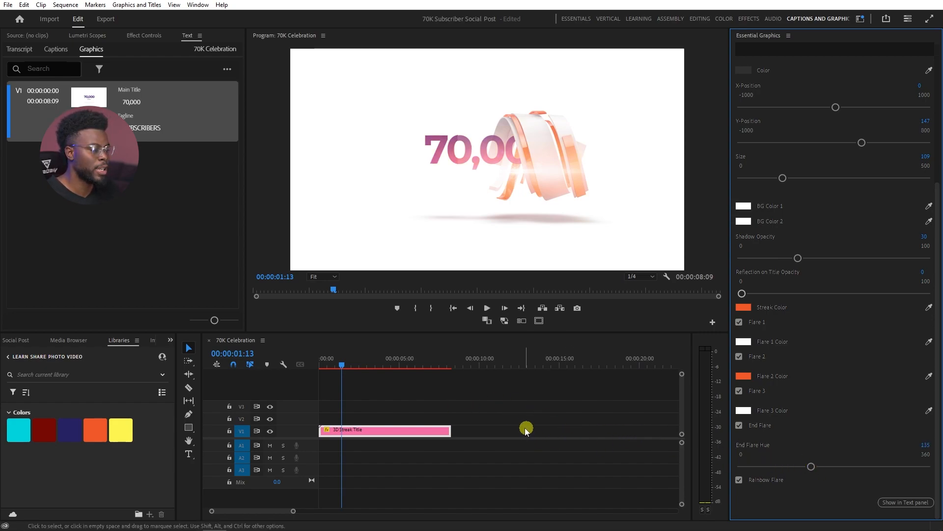
Save the project with the recolored streak title
key("ctrl+s")
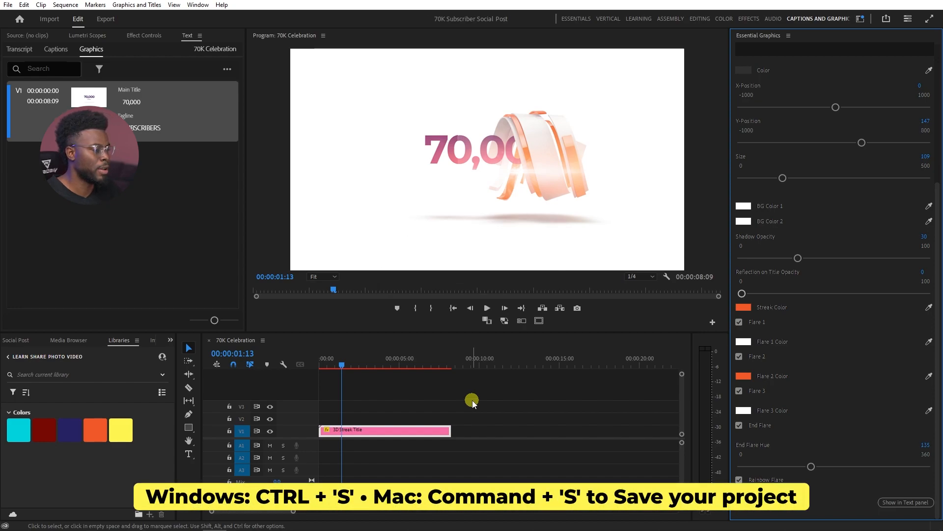
Move the playhead to 00:00:03:02 and set the tagline's Size to 209 and Y-Position to 195
scroll(816, 430, "up", 5)
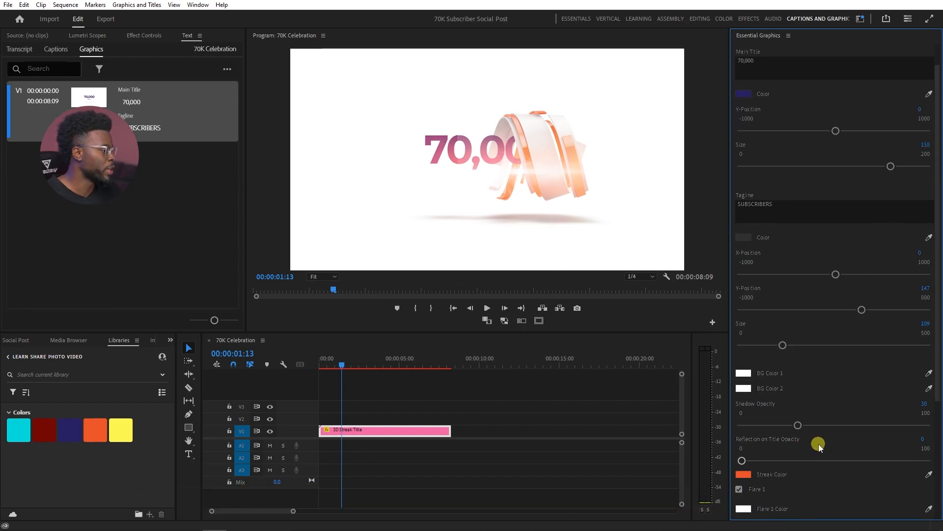
left_click(368, 365)
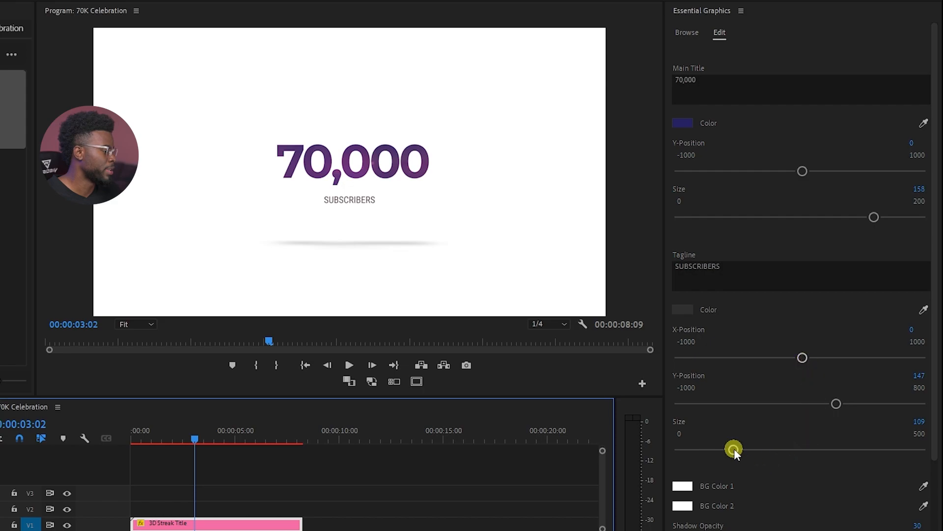
left_click_drag(734, 449, 774, 451)
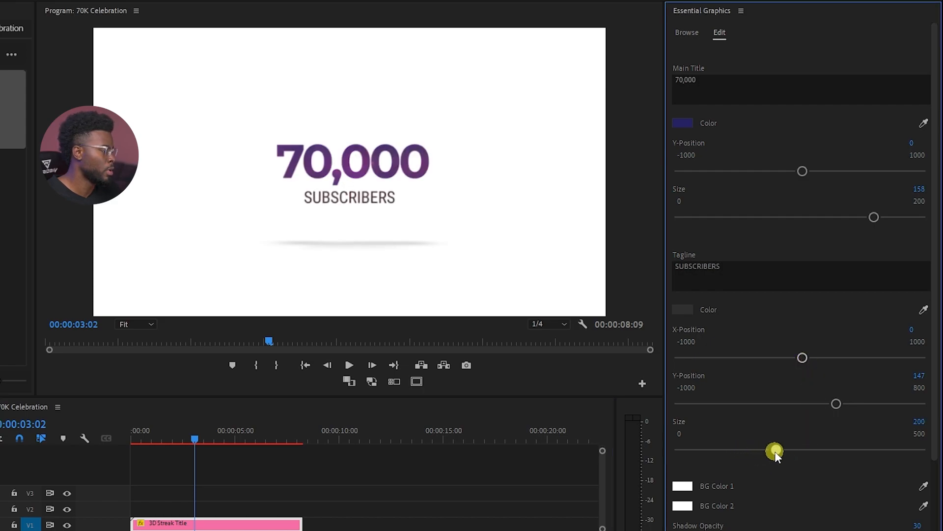
mouse_move(835, 405)
left_mouse_down()
mouse_move(847, 408)
mouse_move(834, 404)
left_mouse_up()
mouse_move(777, 450)
left_mouse_down()
mouse_move(806, 445)
mouse_move(781, 445)
left_mouse_up()
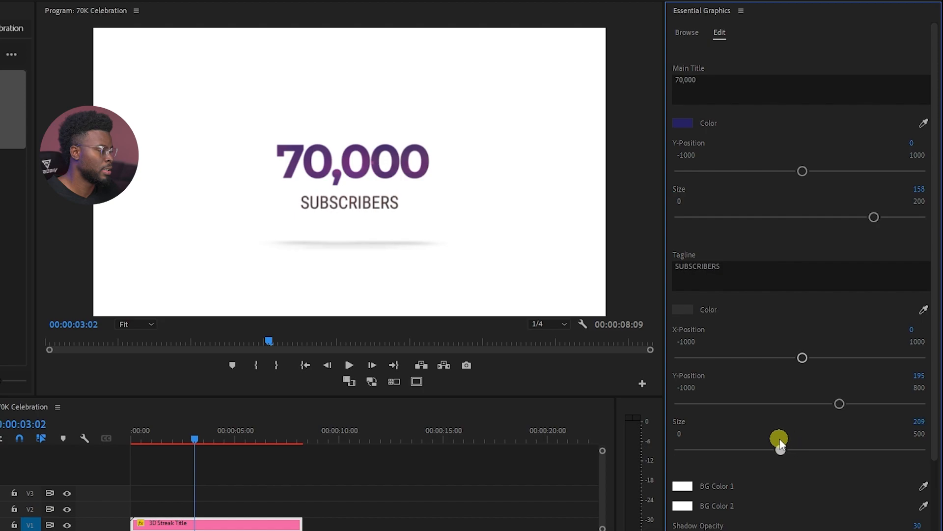
Leave the tagline text as it is, deselect the 3D Streak Title clip and save the project
left_click(679, 270)
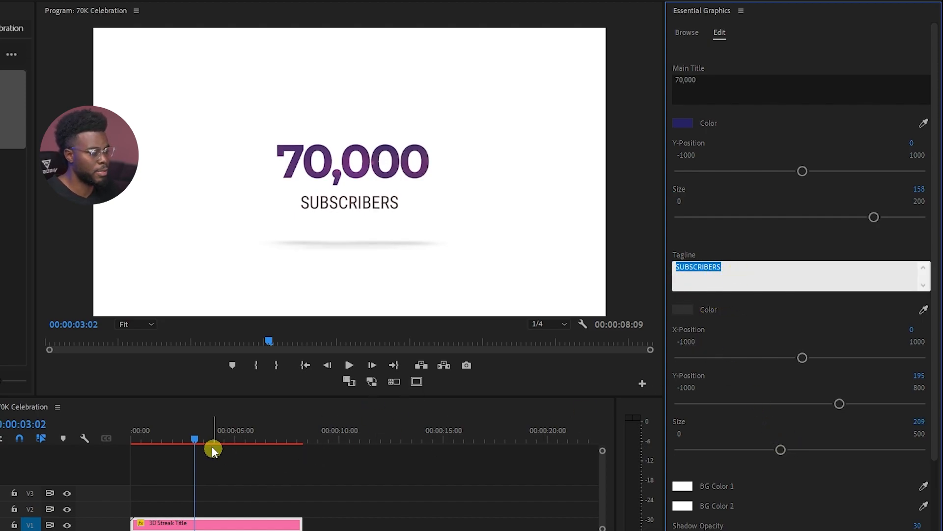
left_click(233, 465)
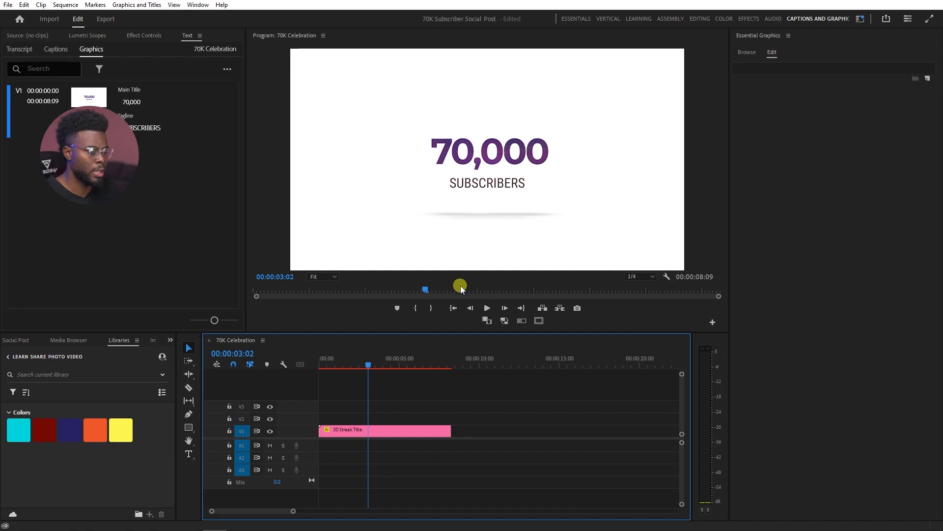
key("ctrl+s")
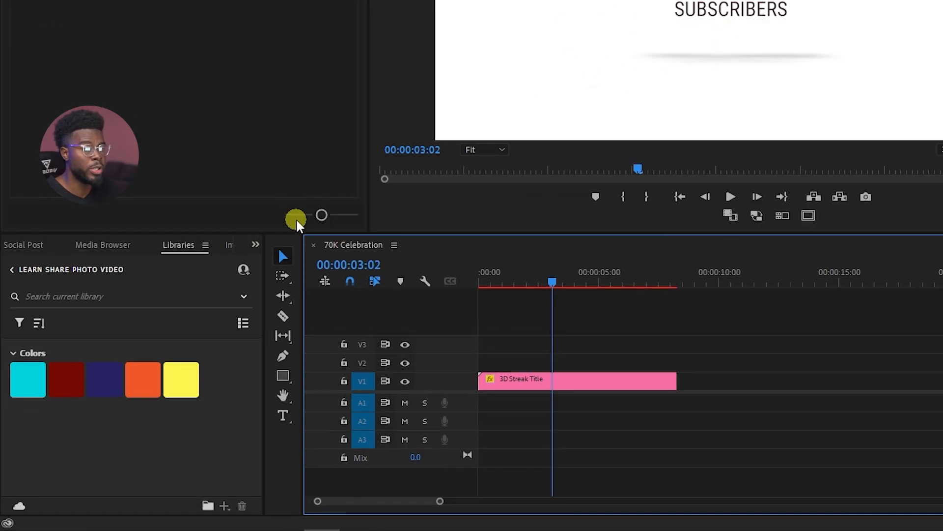
Show the project's items with enlarged icons and duplicate the 70K Celebration sequence by copying and pasting it
left_click(255, 245)
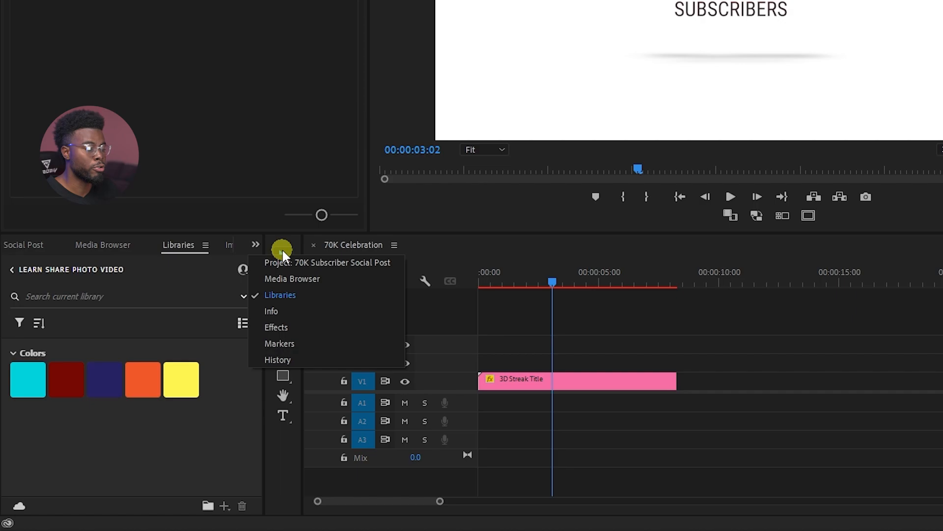
left_click(308, 263)
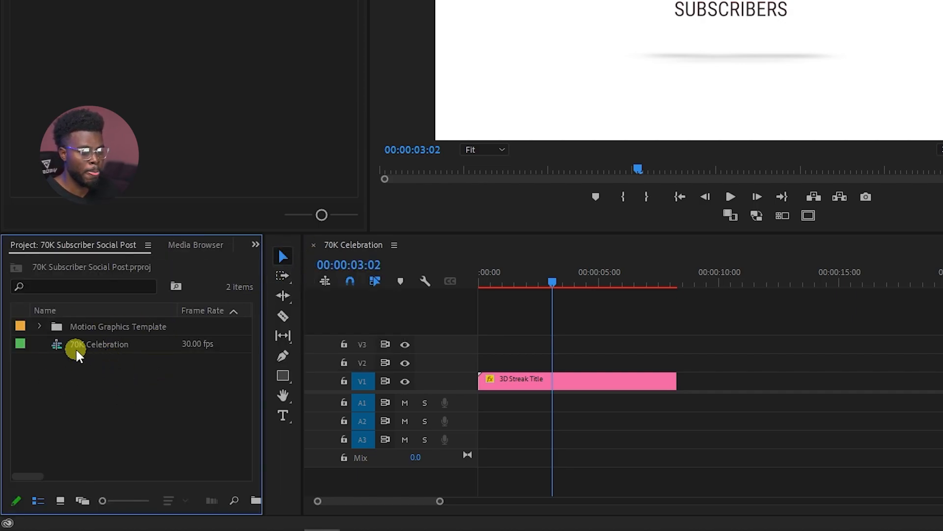
left_click(77, 344)
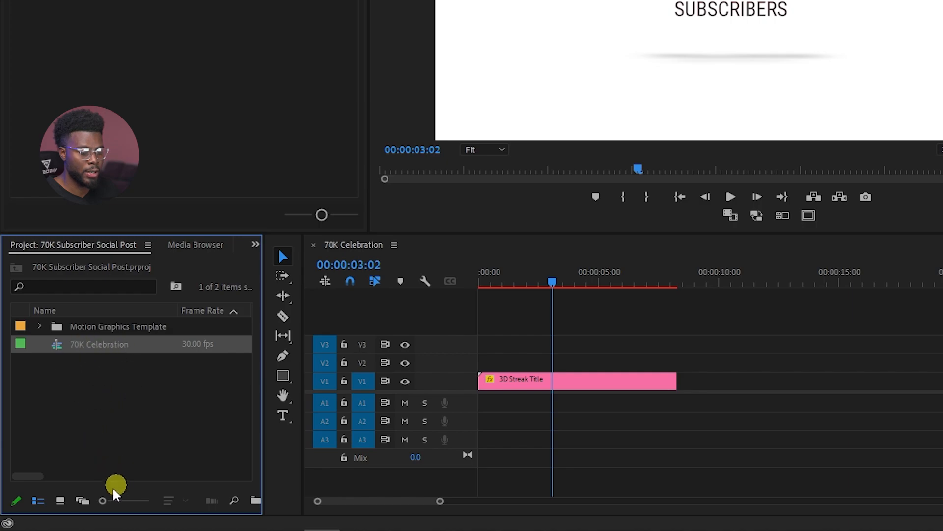
left_click_drag(107, 502, 158, 509)
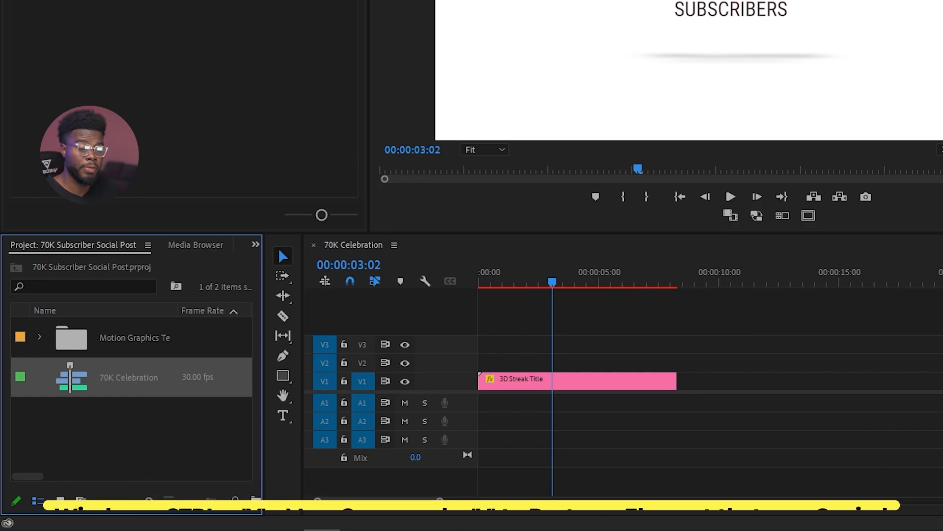
key("ctrl+v")
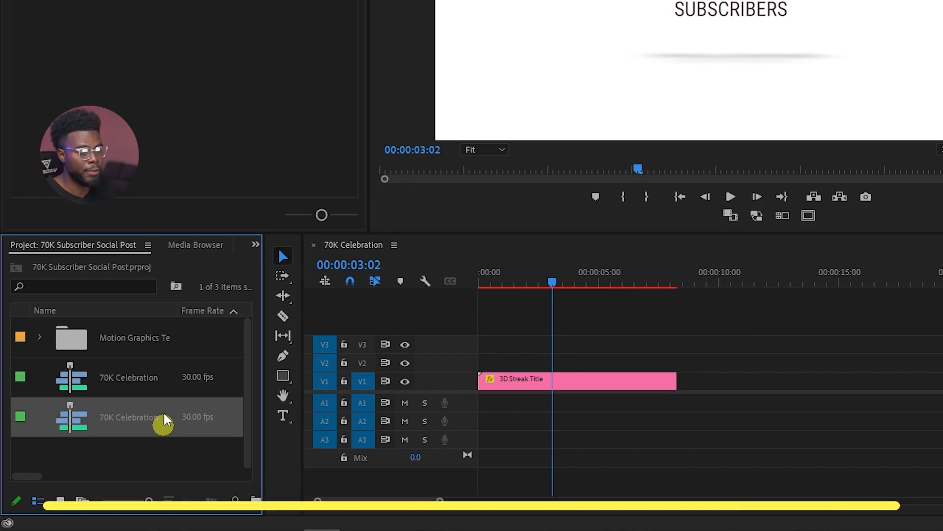